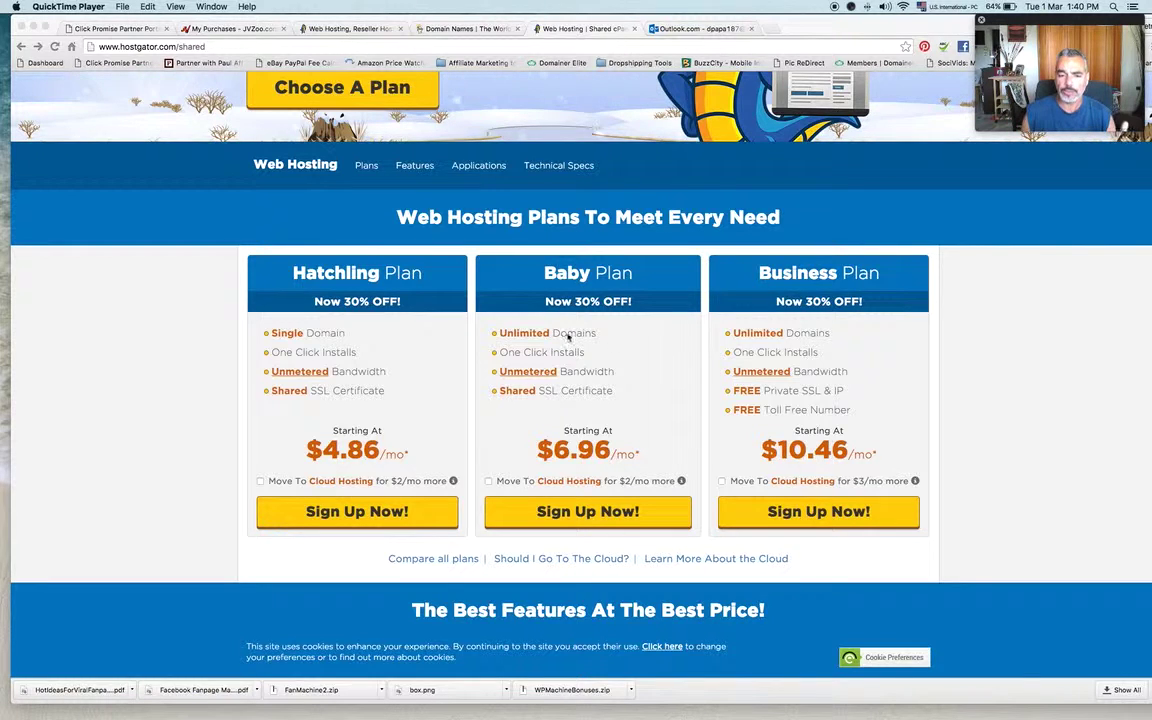
- Bring the Chrome window with HostGator's three shared hosting plans to the front
{"action": "left_click", "coordinate": [613, 342]}
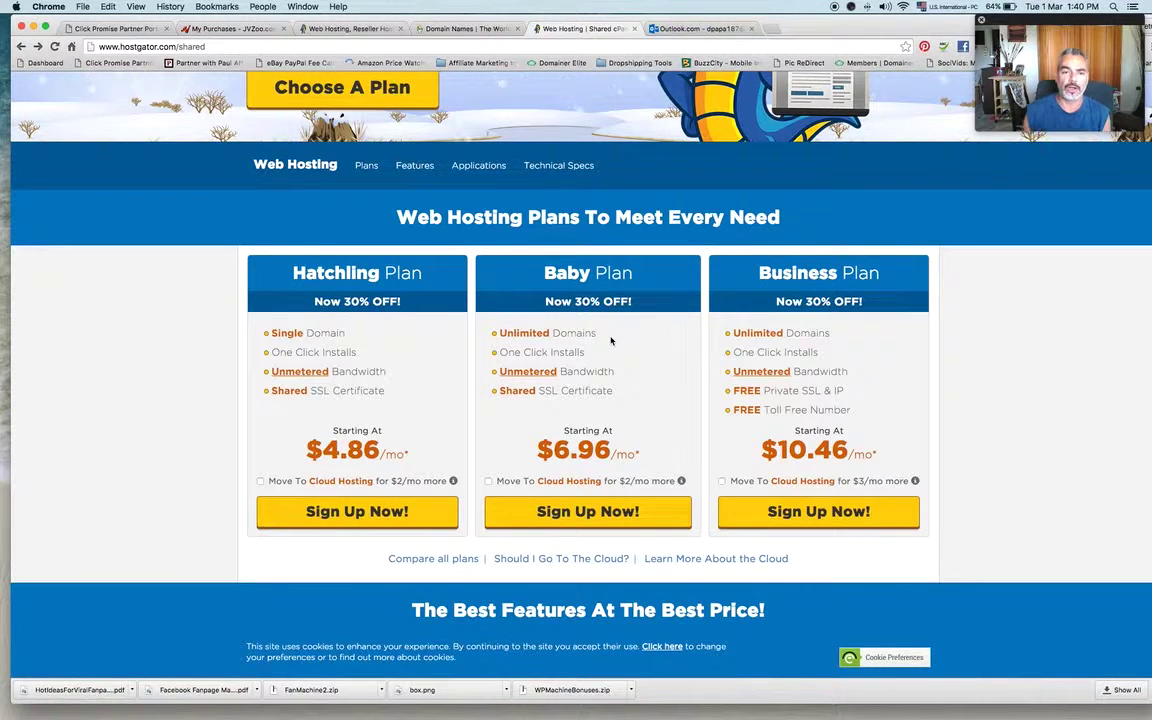
{"action": "left_click", "coordinate": [497, 30]}
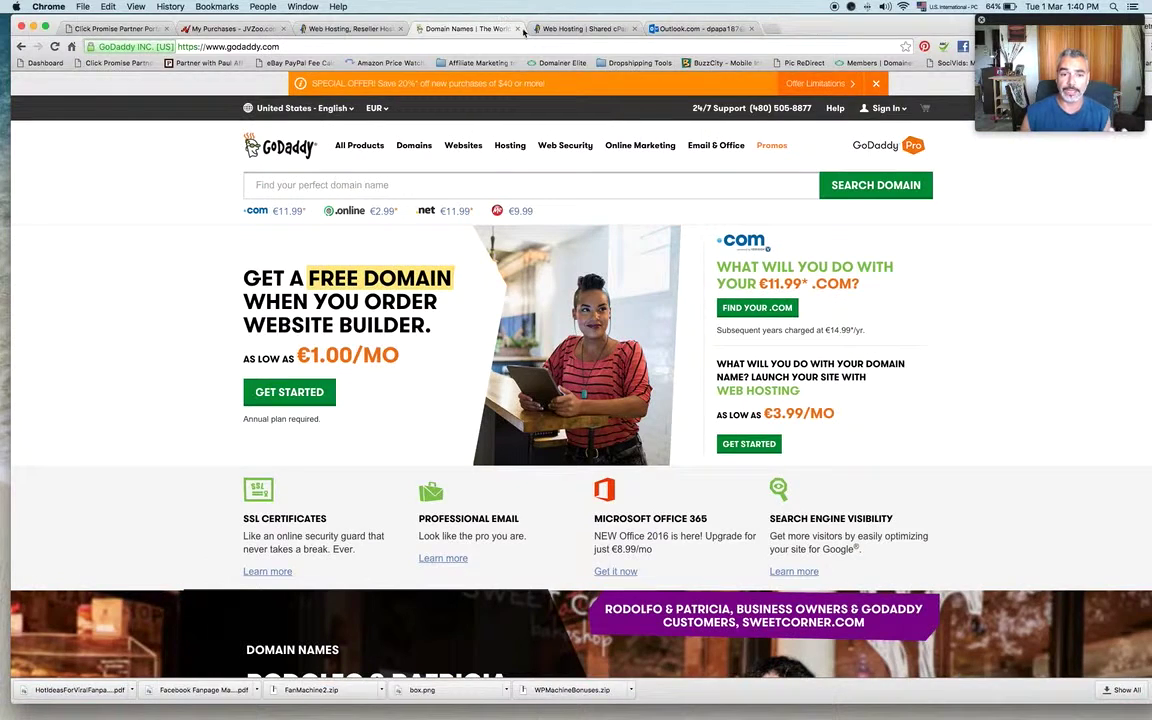
{"action": "left_click", "coordinate": [575, 29]}
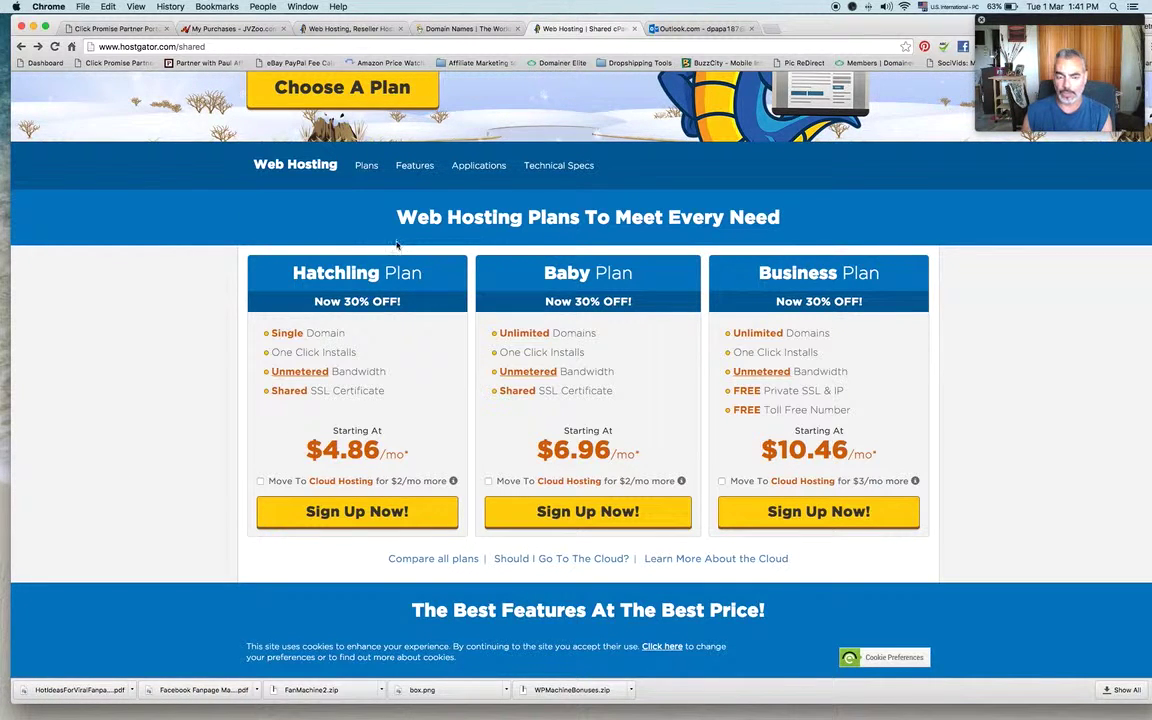
{"action": "left_click", "coordinate": [455, 28]}
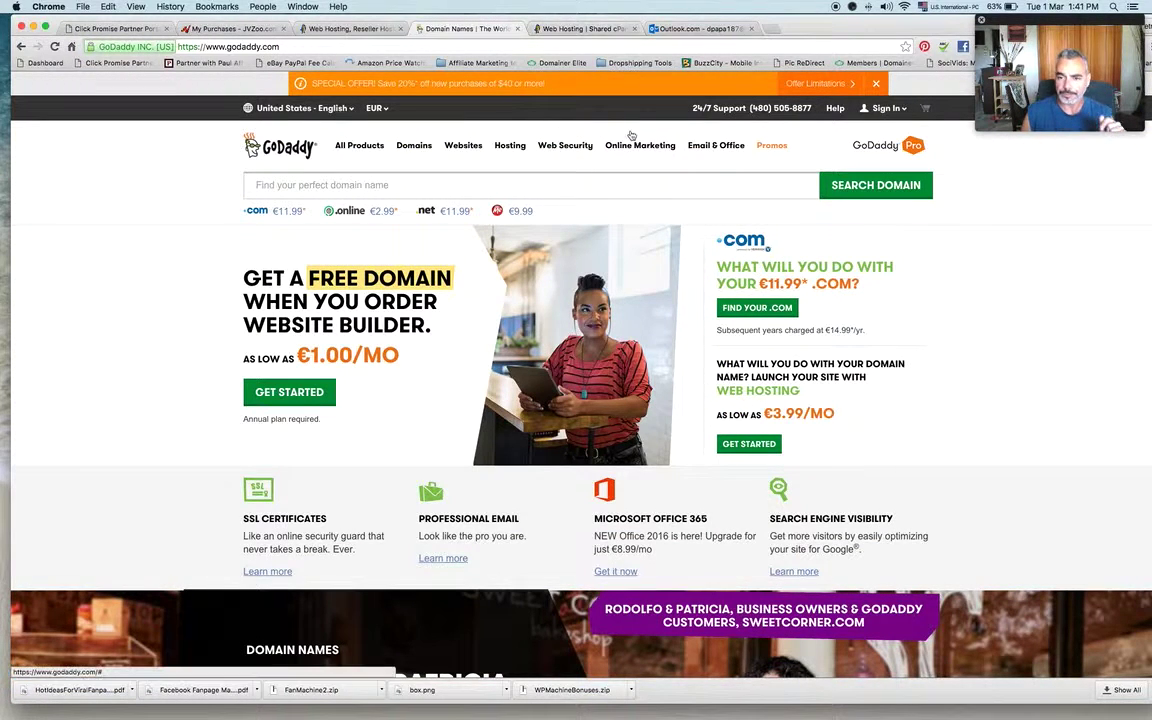
- Sign in to GoDaddy with the saved account and open the manager listing all 27 domains
{"action": "left_click", "coordinate": [890, 108]}
{"action": "left_click", "coordinate": [738, 259]}
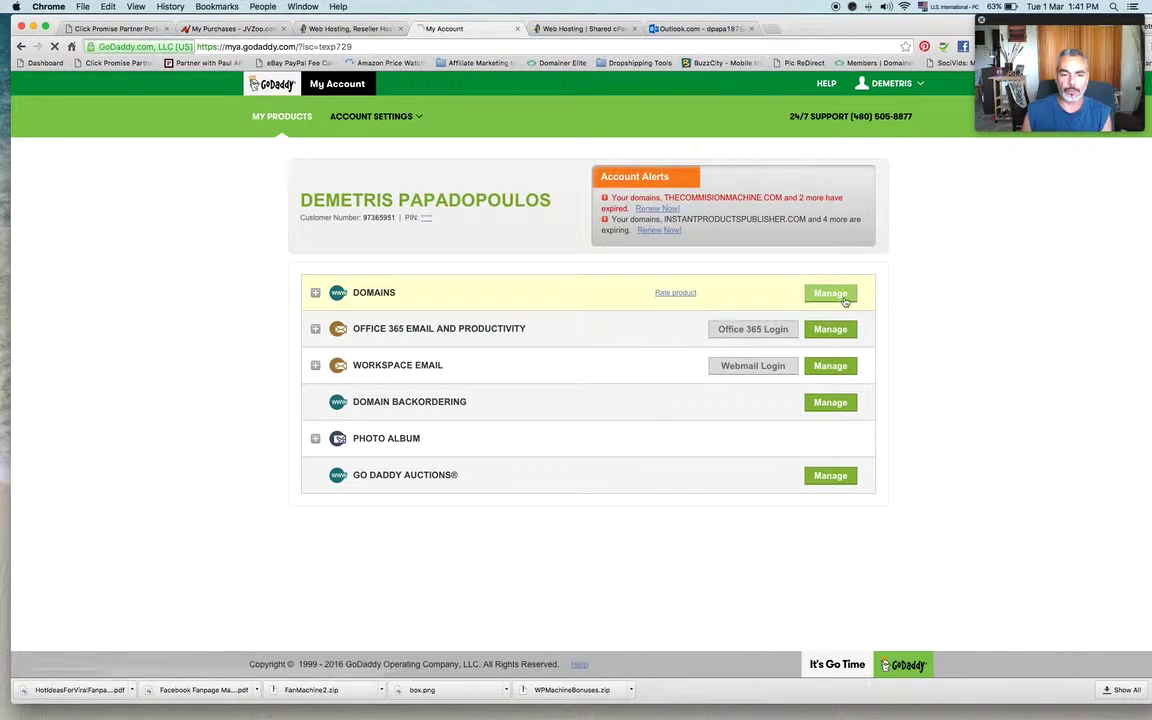
{"action": "left_click", "coordinate": [373, 296]}
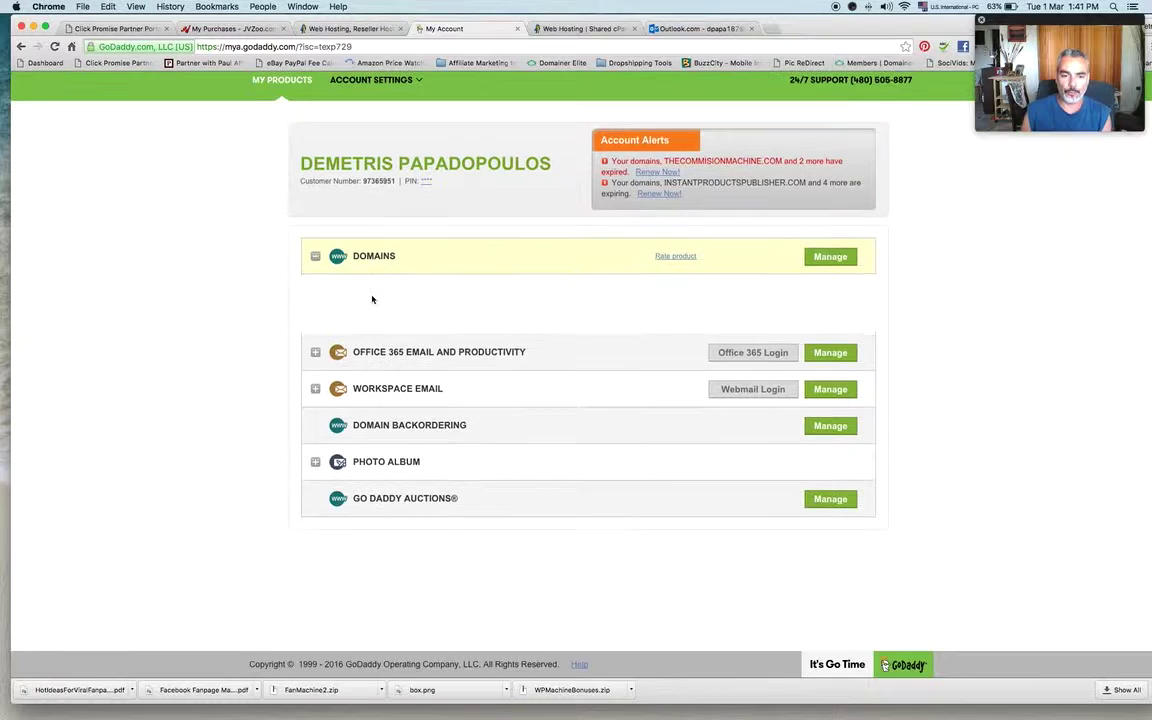
{"action": "left_click", "coordinate": [829, 257]}
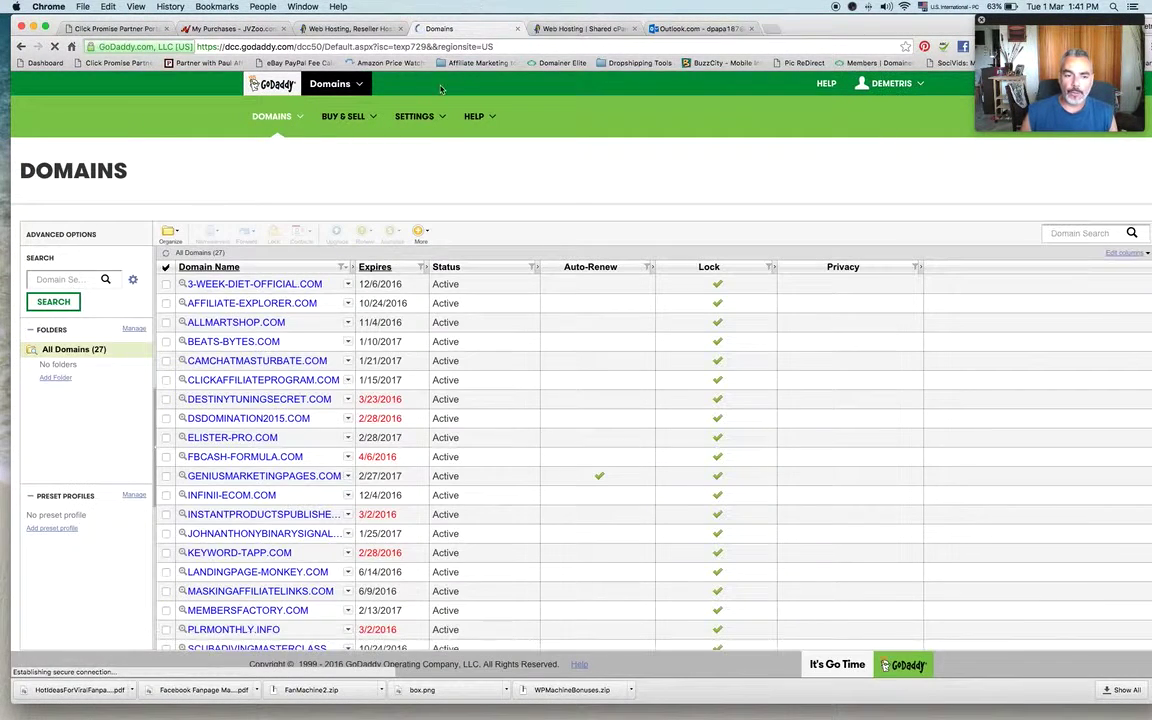
{"action": "scroll", "coordinate": [258, 420], "scroll_direction": "down", "scroll_amount": 4}
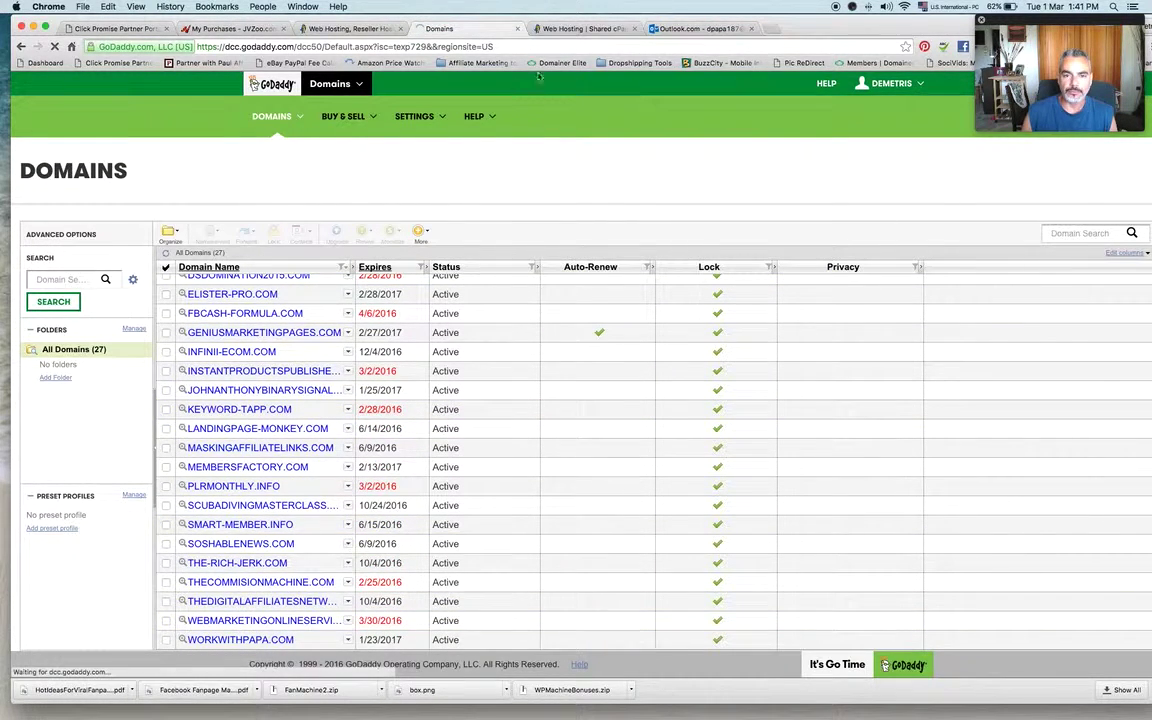
- Go through the open tabs, then load the Hotmail inbox in a new tab
{"action": "left_click", "coordinate": [238, 29]}
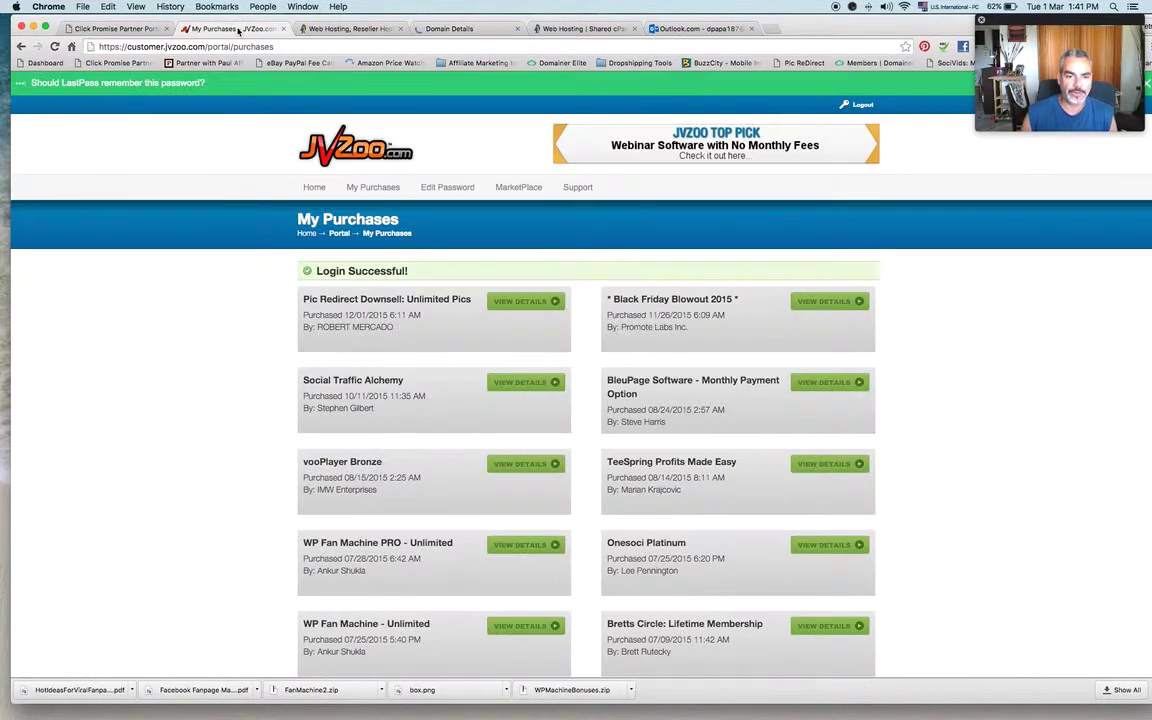
{"action": "left_click", "coordinate": [131, 29]}
{"action": "left_click", "coordinate": [323, 30]}
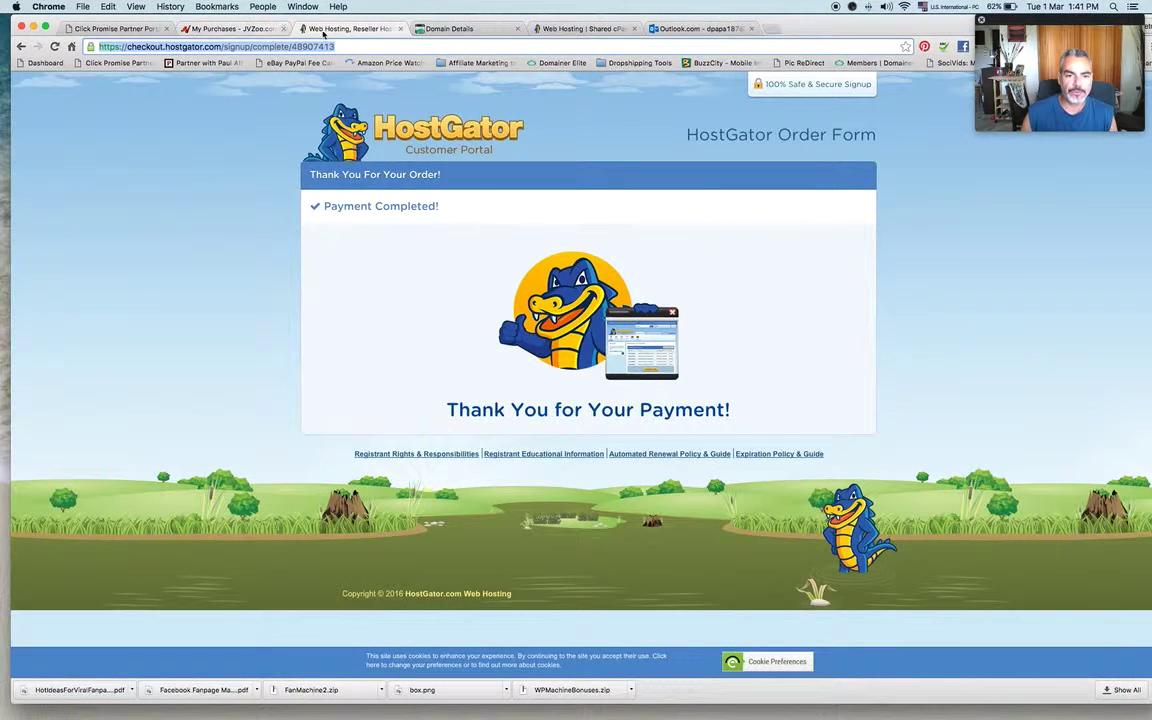
{"action": "mouse_move", "coordinate": [560, 700]}
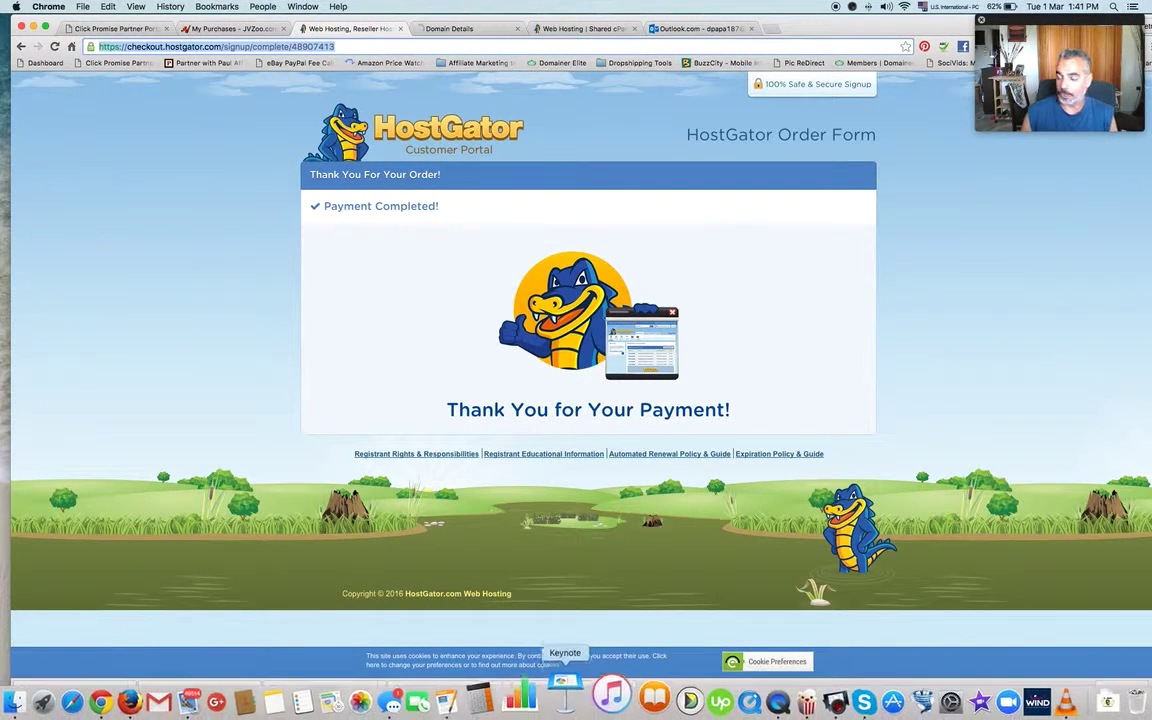
{"action": "left_click", "coordinate": [195, 697]}
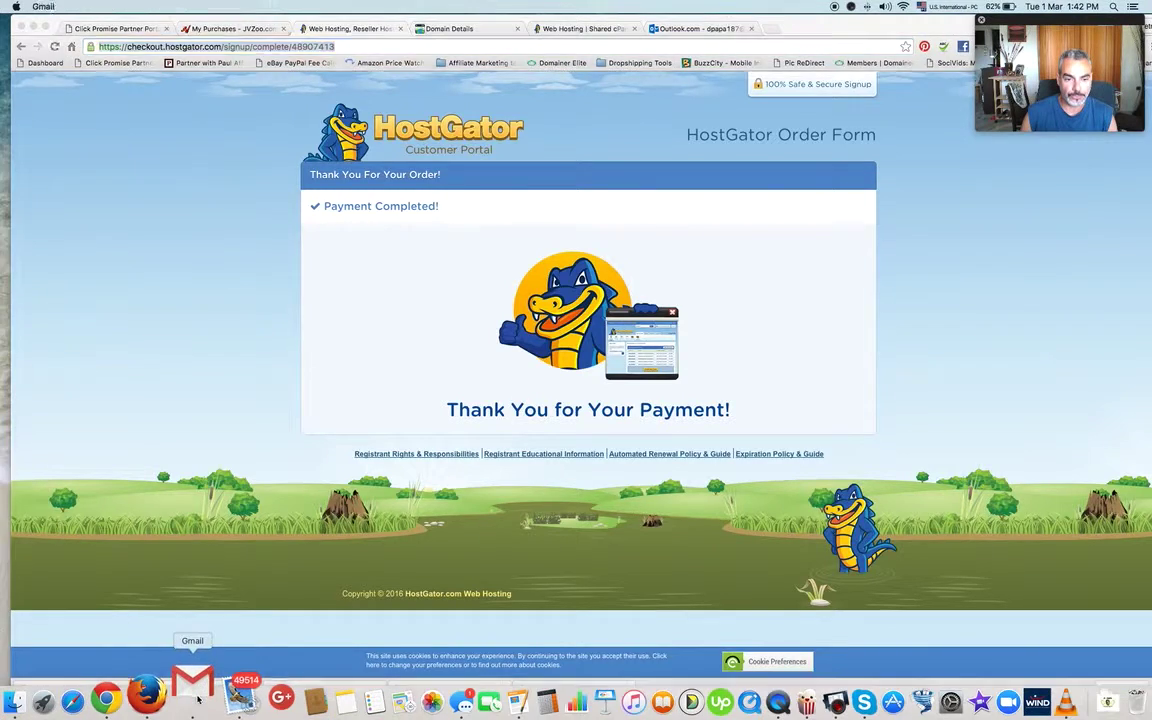
{"action": "left_click", "coordinate": [314, 46]}
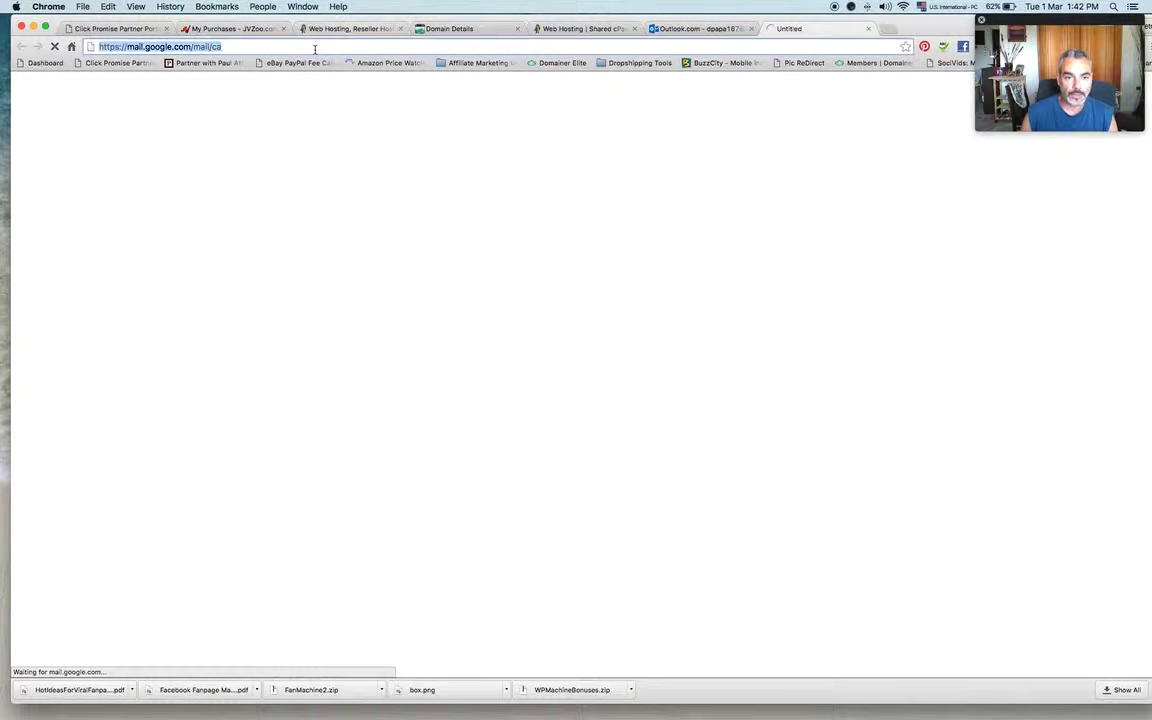
{"action": "type", "text": "www.hotmail.com"}
{"action": "key", "text": "Return"}
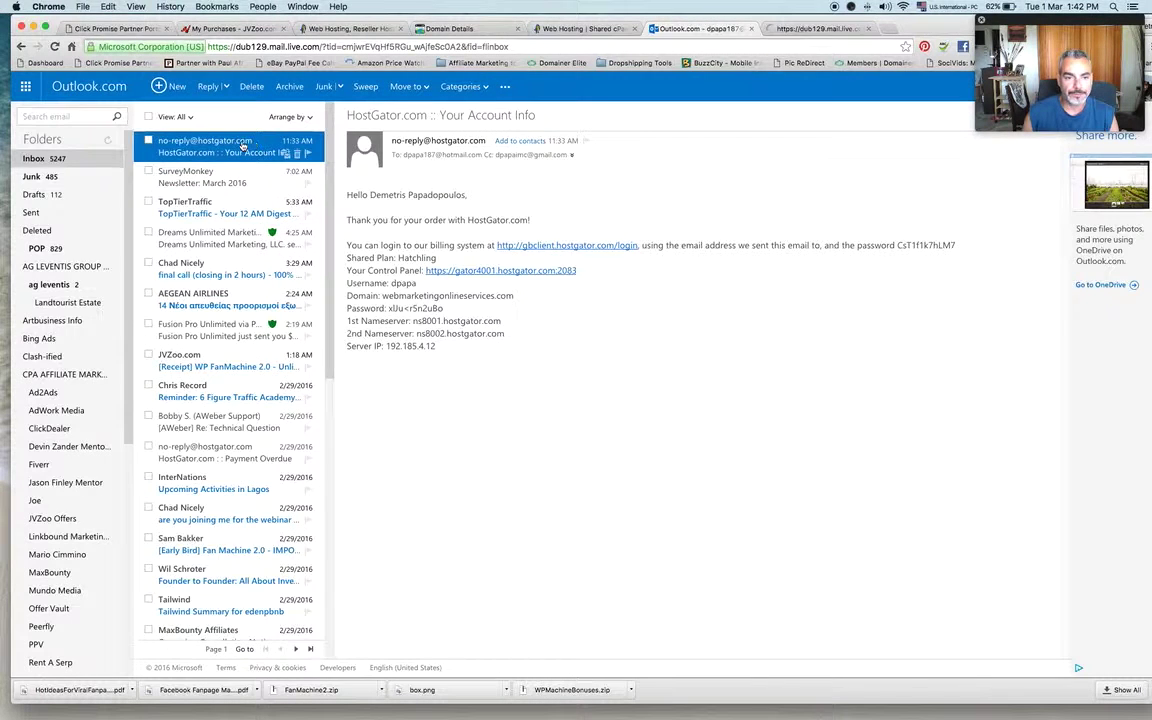
- Open HostGator's 'Your Account Info' email, mark its two nameserver lines, and return to GoDaddy's domain details
{"action": "double_click", "coordinate": [220, 140]}
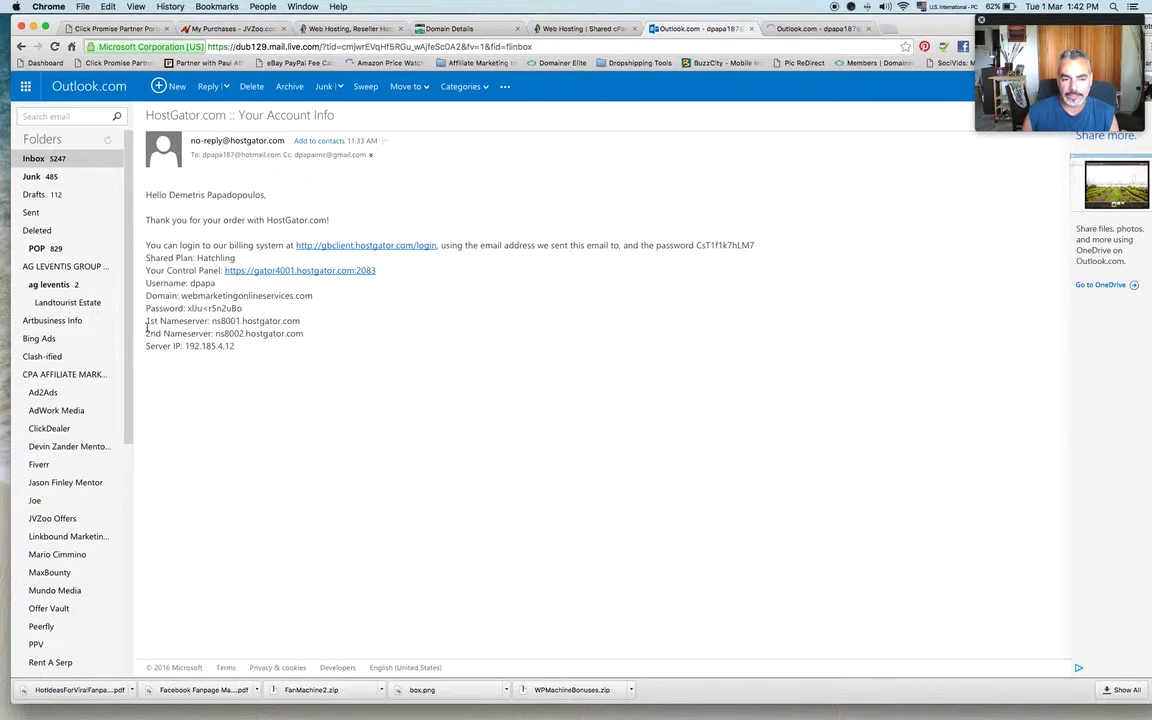
{"action": "mouse_move", "coordinate": [145, 322]}
{"action": "left_mouse_down"}
{"action": "mouse_move", "coordinate": [357, 334]}
{"action": "mouse_move", "coordinate": [139, 320]}
{"action": "mouse_move", "coordinate": [129, 289]}
{"action": "mouse_move", "coordinate": [142, 320]}
{"action": "left_mouse_up"}
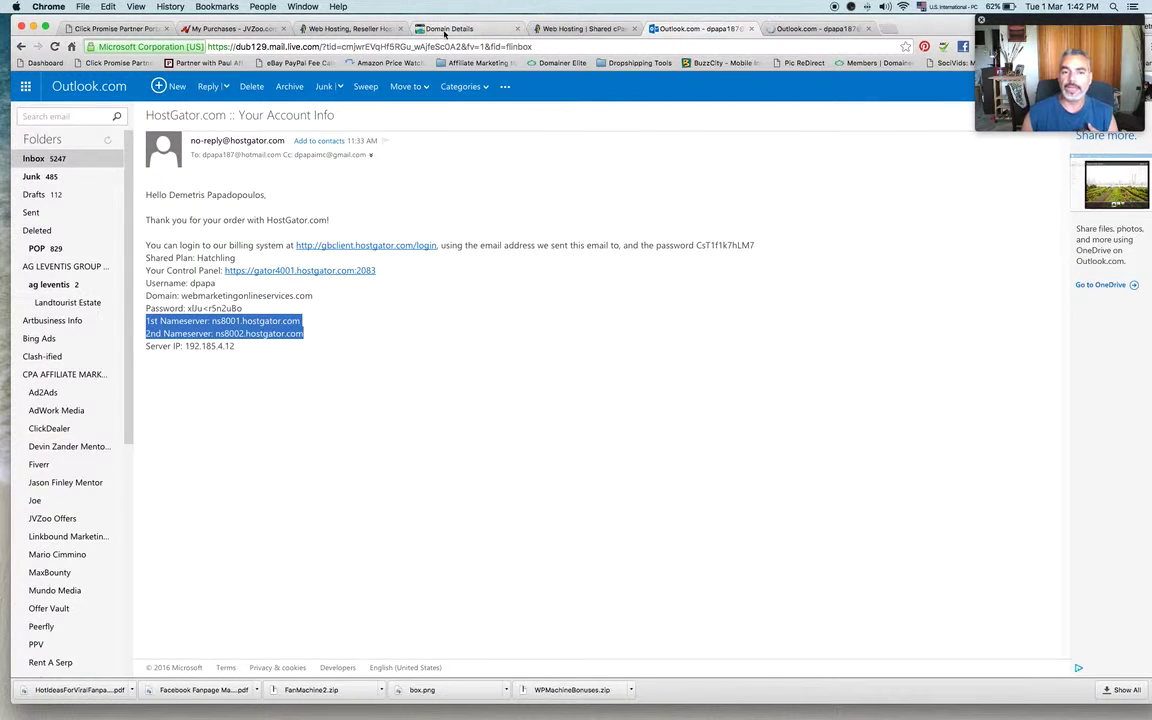
{"action": "left_click", "coordinate": [445, 31]}
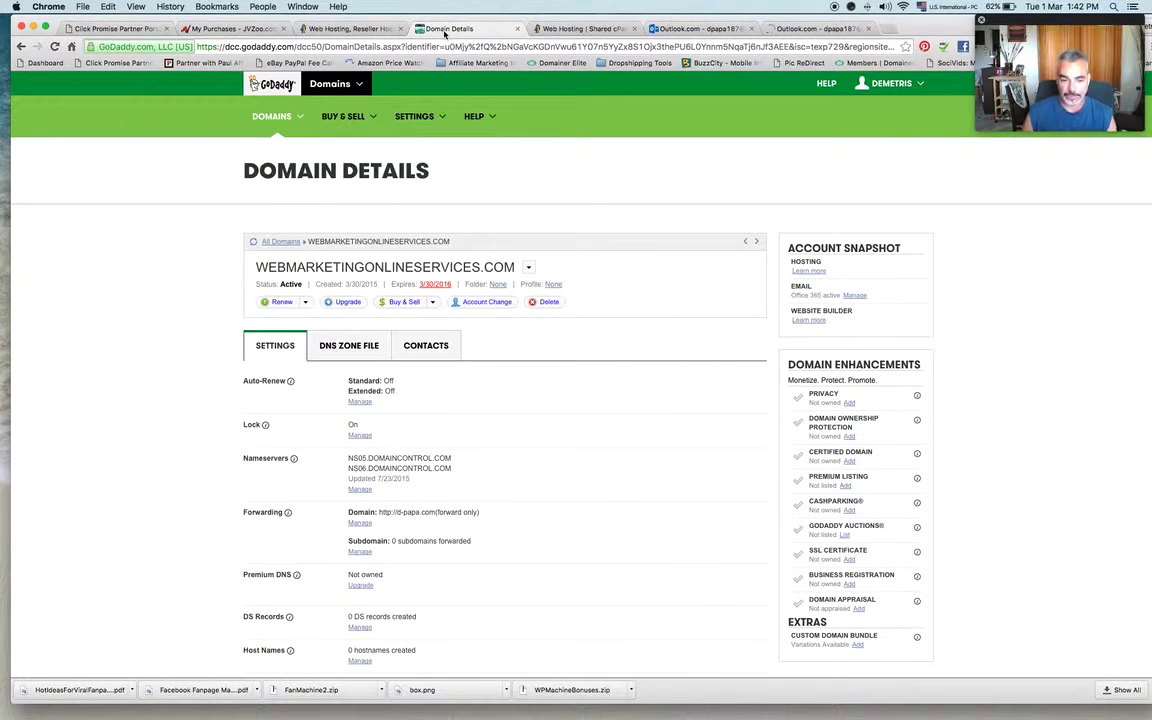
- In the domain's nameserver settings, choose custom nameservers and add new nameserver entries
{"action": "scroll", "coordinate": [503, 527], "scroll_direction": "down", "scroll_amount": 2}
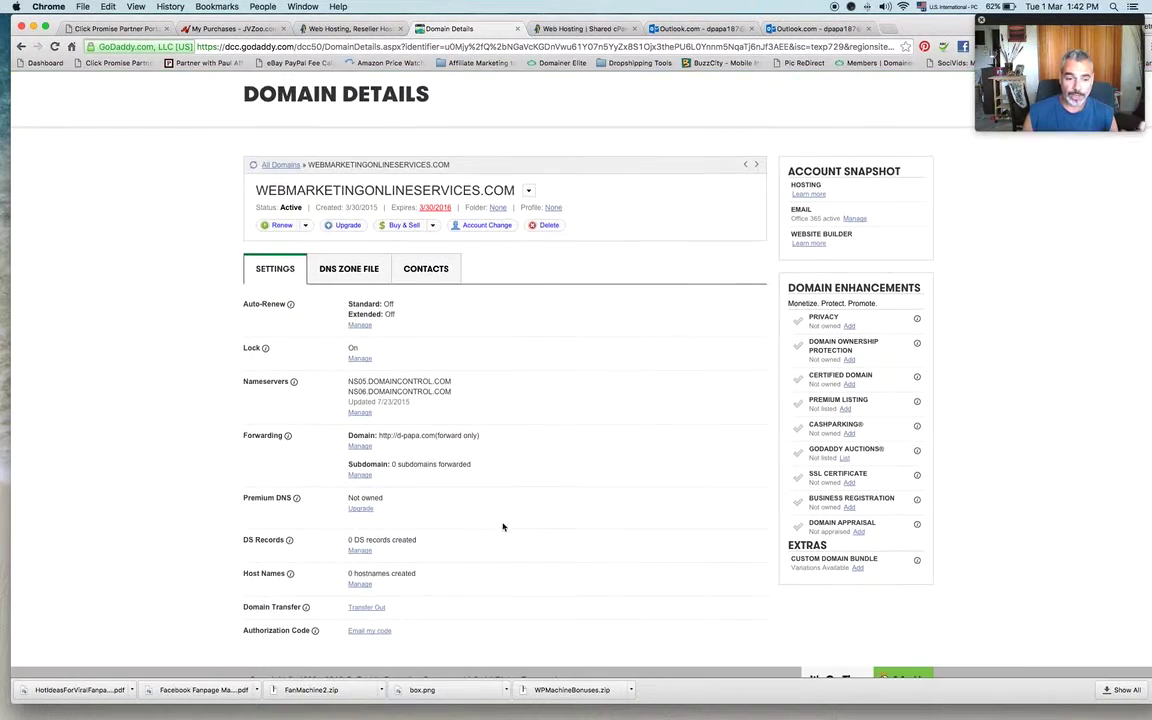
{"action": "left_click", "coordinate": [362, 414]}
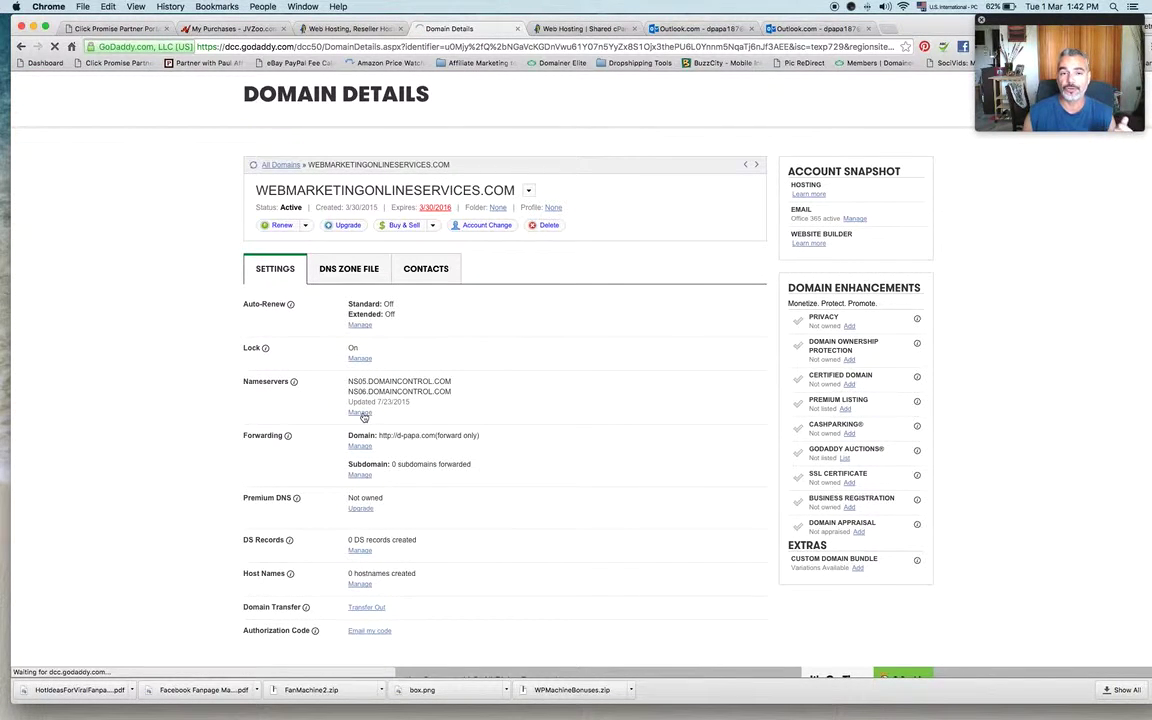
{"action": "left_click", "coordinate": [360, 413]}
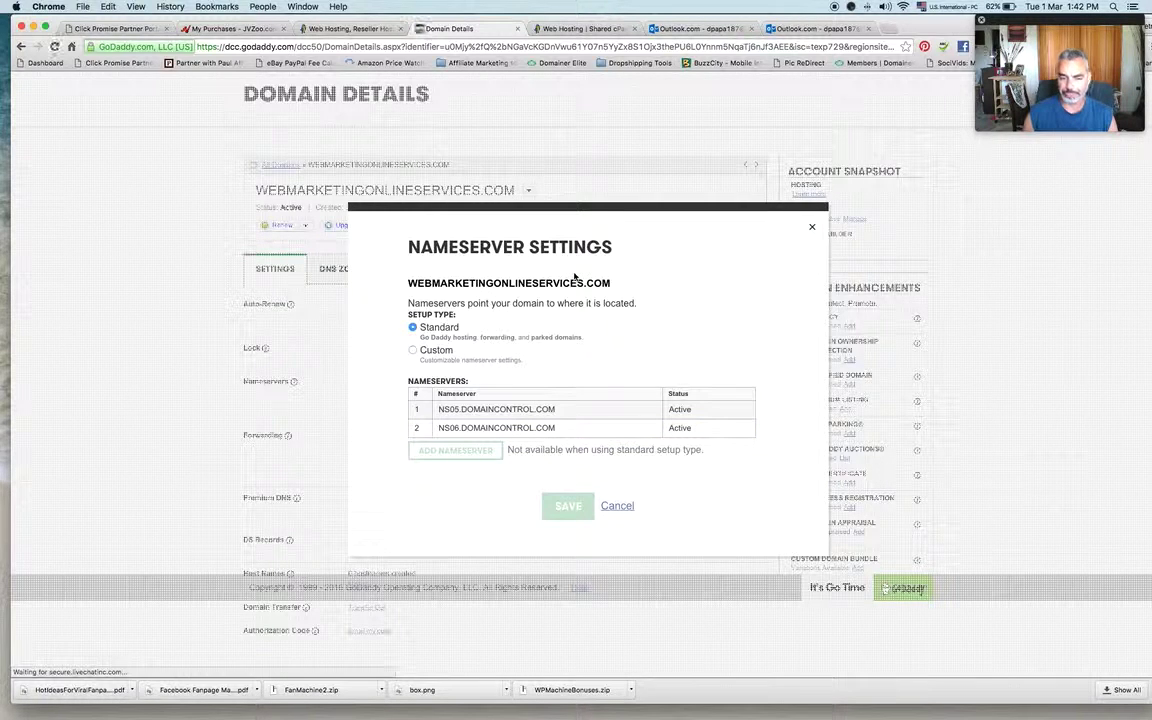
{"action": "left_click", "coordinate": [413, 351]}
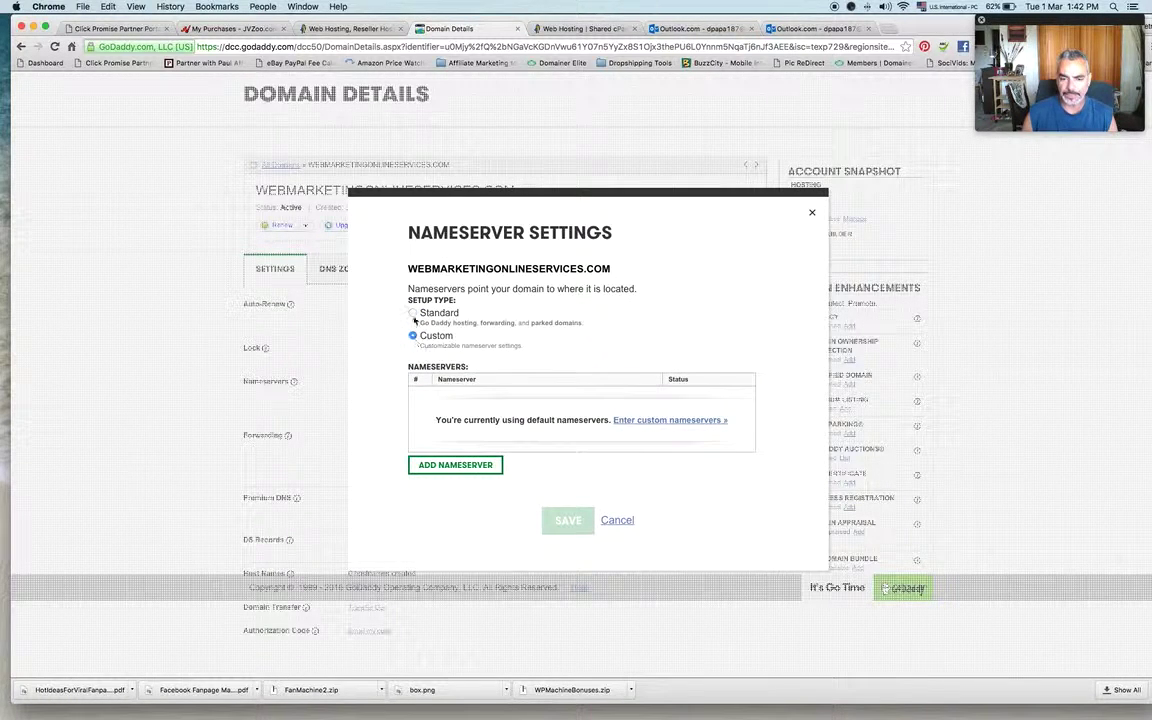
{"action": "left_click", "coordinate": [414, 314]}
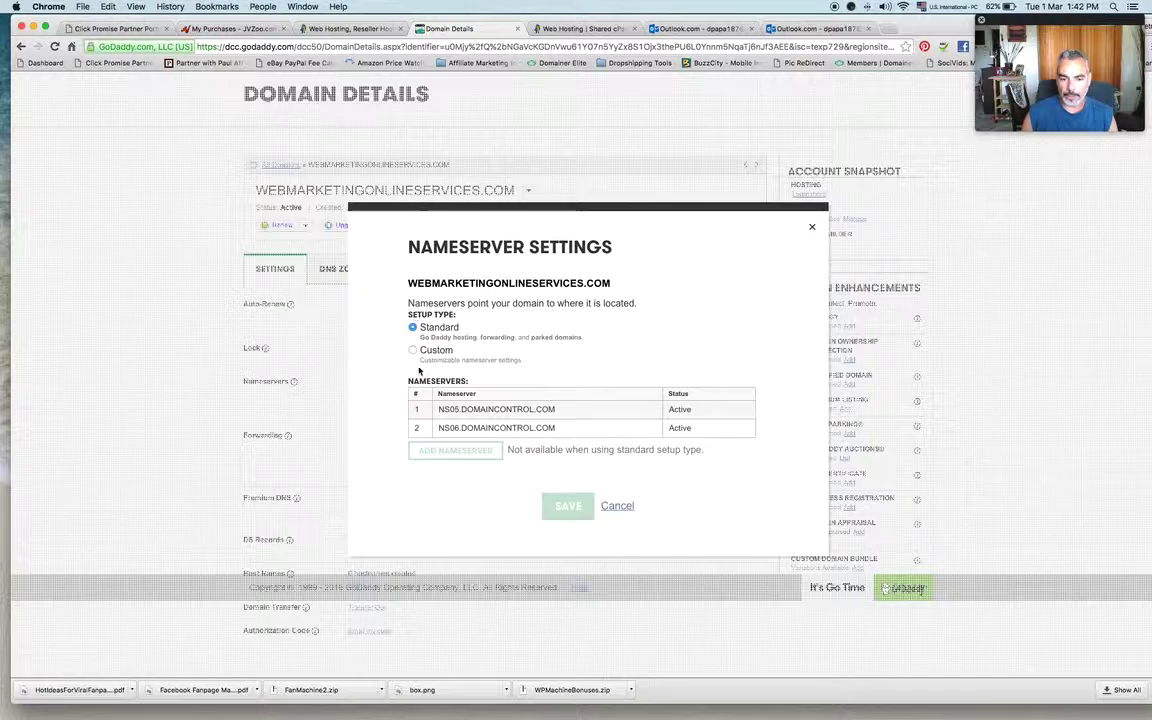
{"action": "left_click", "coordinate": [412, 349]}
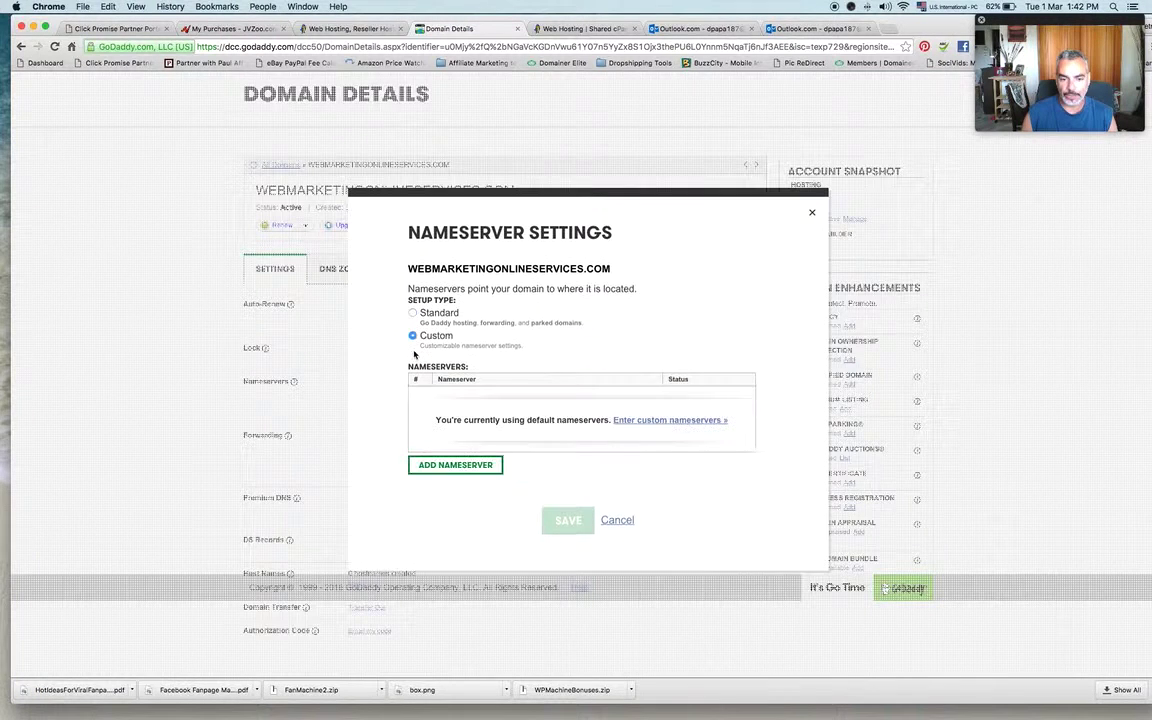
{"action": "left_click", "coordinate": [489, 465]}
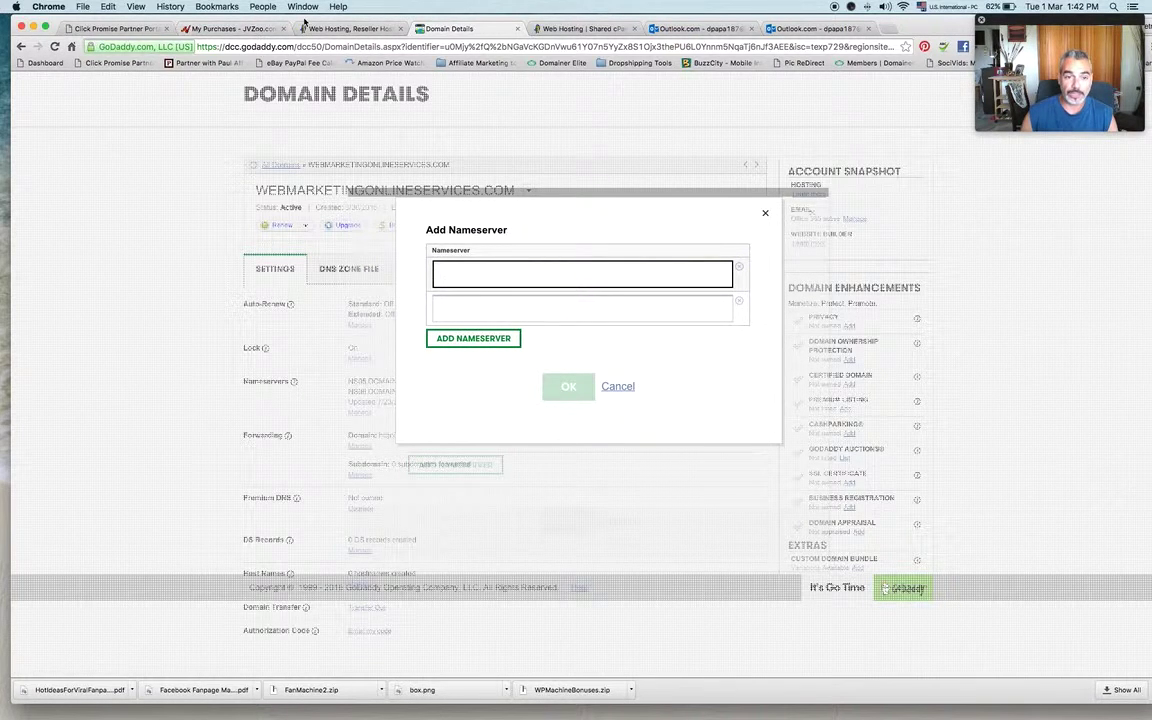
- Copy ns8001.hostgator.com from the HostGator email into the first nameserver field
{"action": "left_click", "coordinate": [697, 28]}
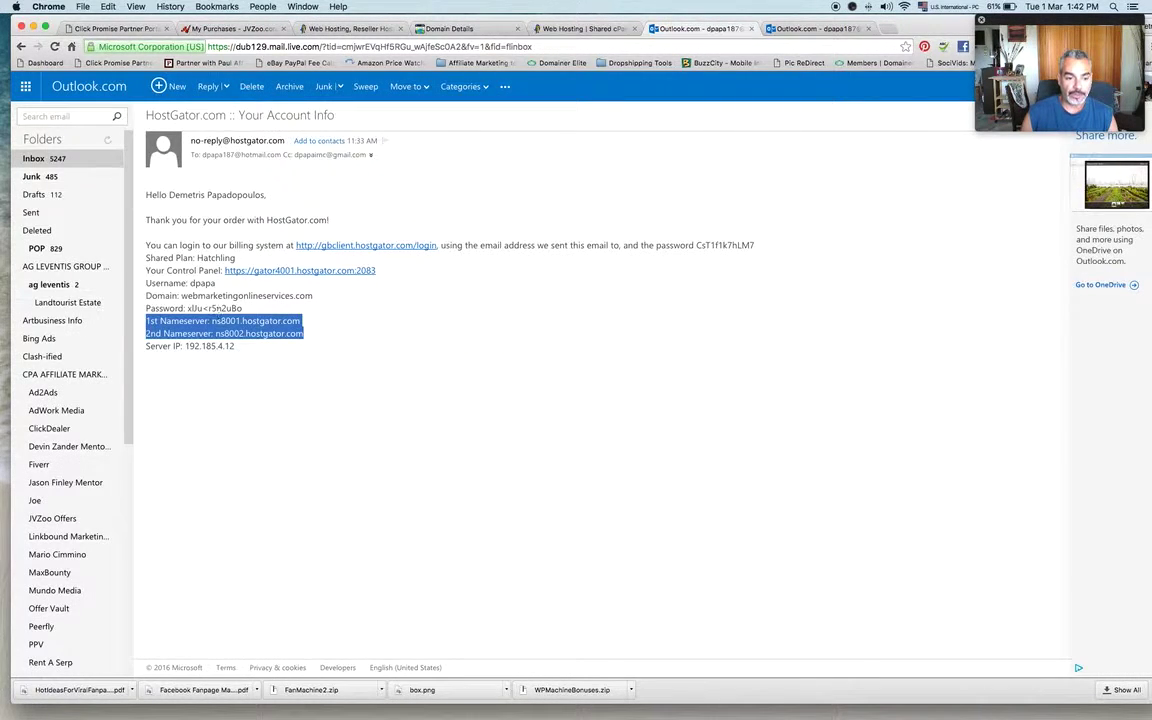
{"action": "left_click", "coordinate": [214, 321]}
{"action": "left_click_drag", "start_coordinate": [214, 321], "coordinate": [299, 321]}
{"action": "right_click", "coordinate": [291, 321]}
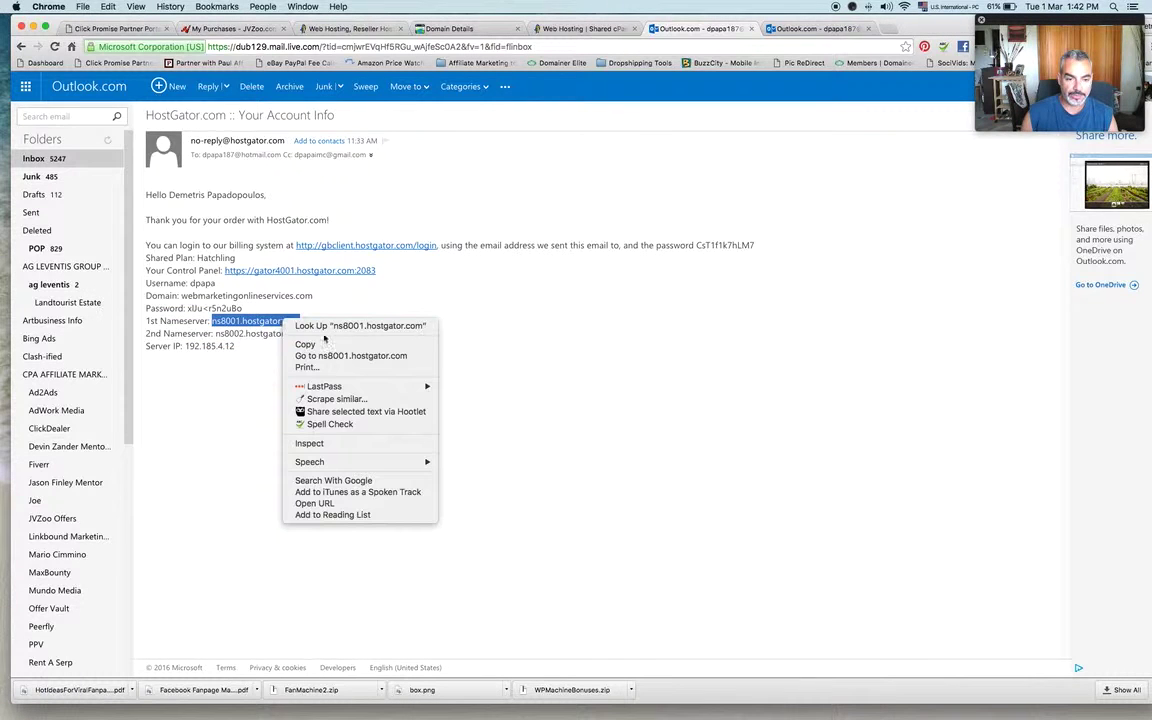
{"action": "left_click", "coordinate": [310, 337]}
{"action": "left_click", "coordinate": [449, 28]}
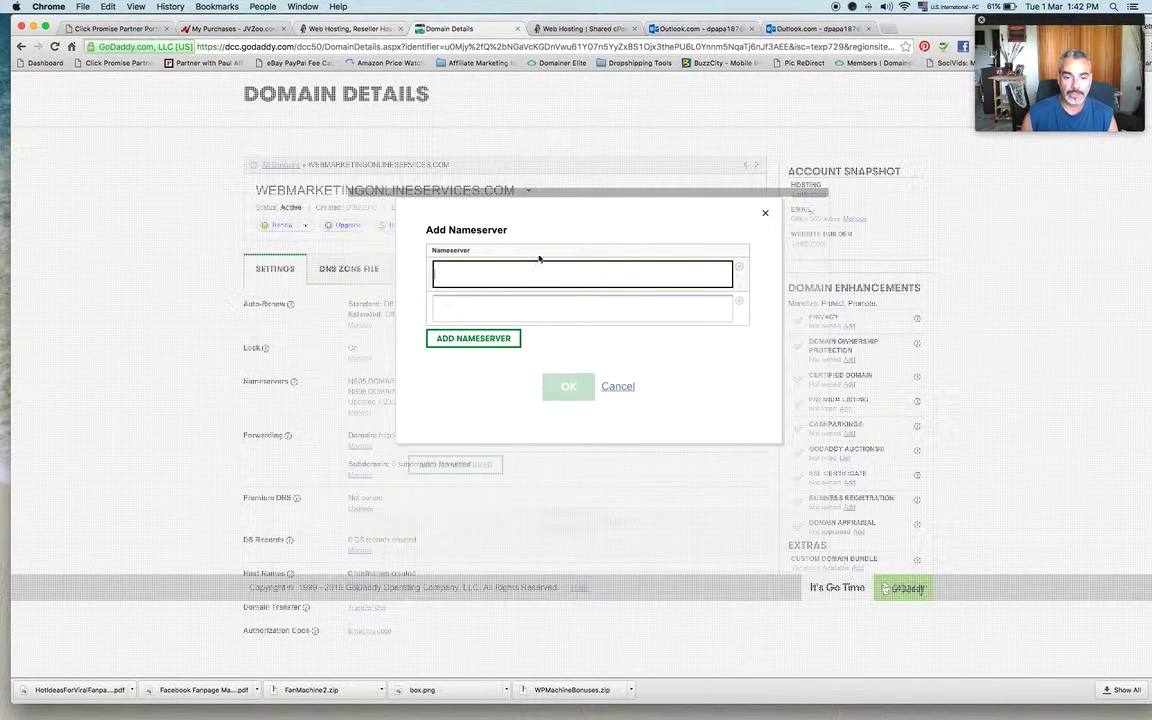
{"action": "key", "text": "super+v"}
{"action": "left_click", "coordinate": [484, 310]}
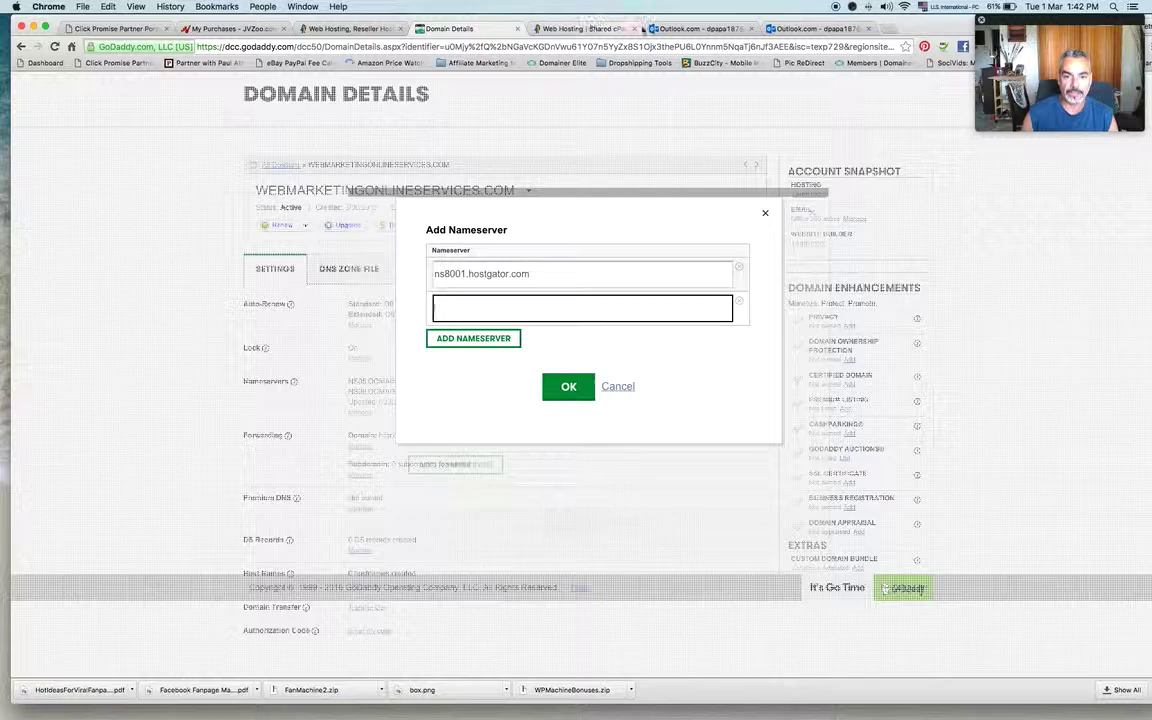
- Copy ns8002.hostgator.com into the second field, confirm both nameservers, and save the settings
{"action": "left_click", "coordinate": [592, 28]}
{"action": "left_click", "coordinate": [660, 28]}
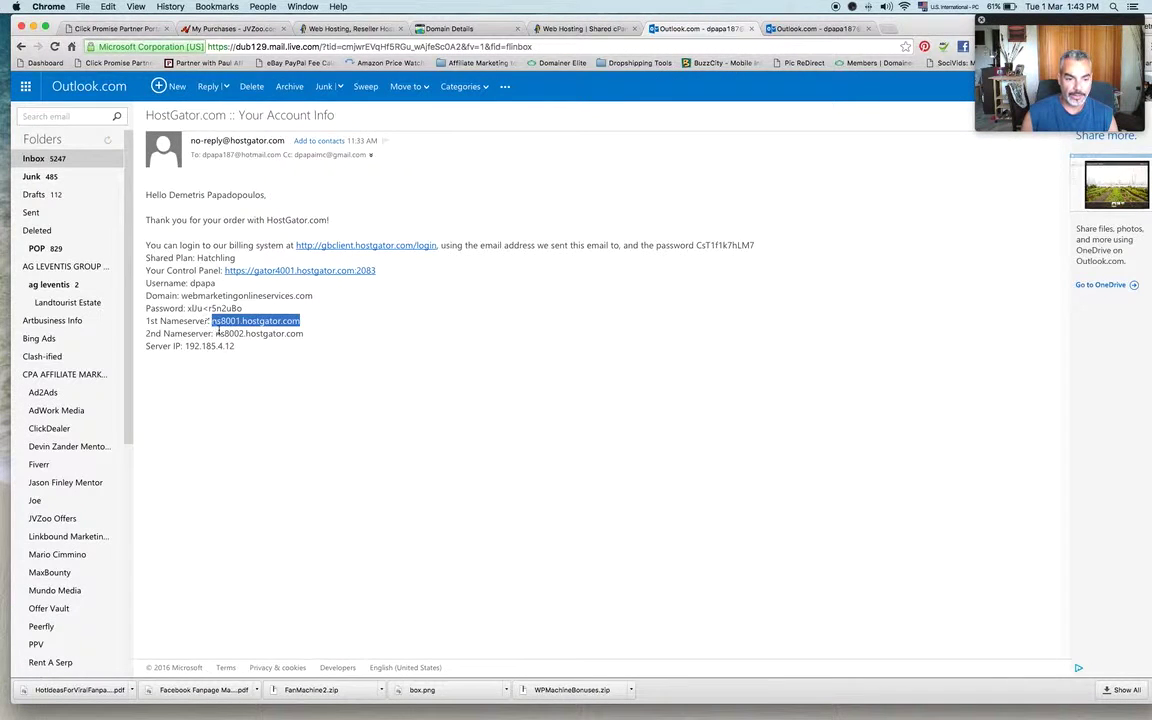
{"action": "left_click_drag", "start_coordinate": [217, 333], "coordinate": [300, 333]}
{"action": "right_click", "coordinate": [296, 333]}
{"action": "left_click", "coordinate": [327, 356]}
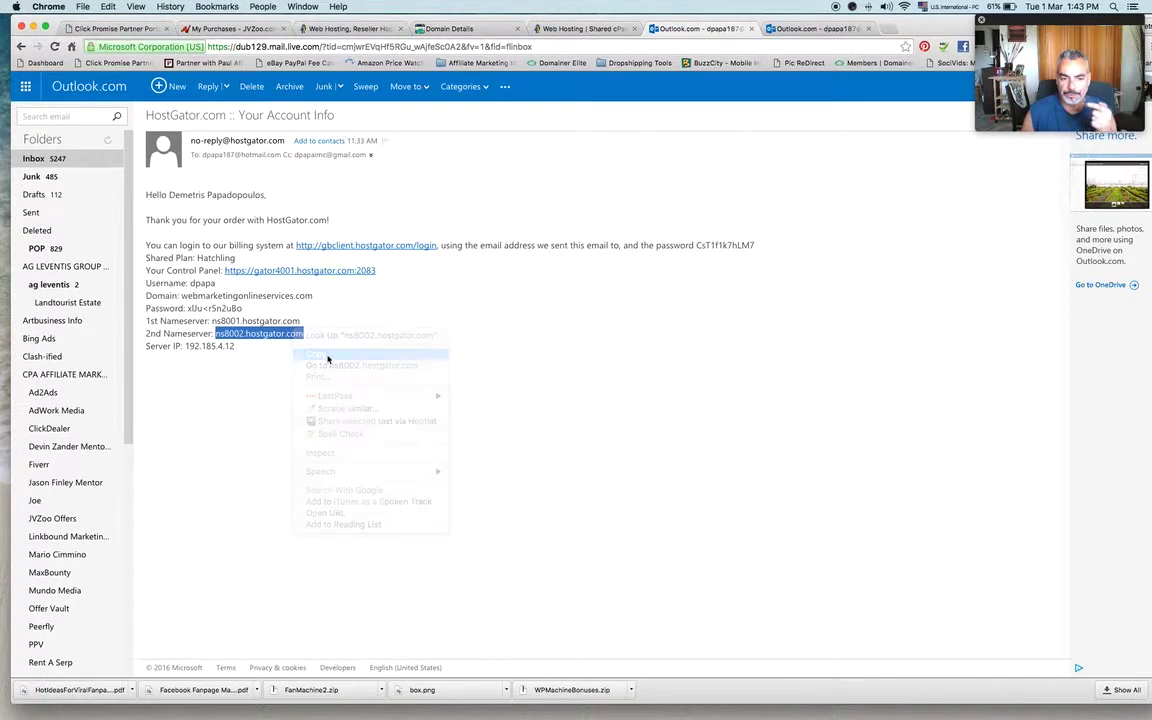
{"action": "left_click", "coordinate": [565, 28]}
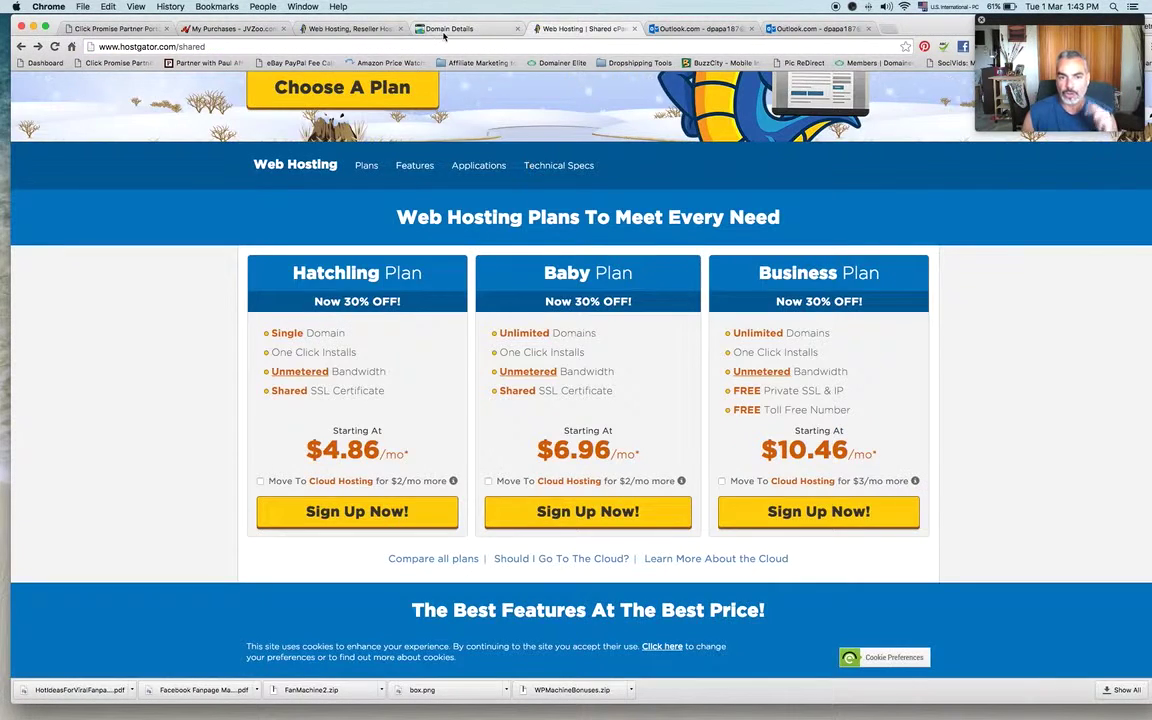
{"action": "left_click", "coordinate": [450, 28]}
{"action": "key", "text": "super+v"}
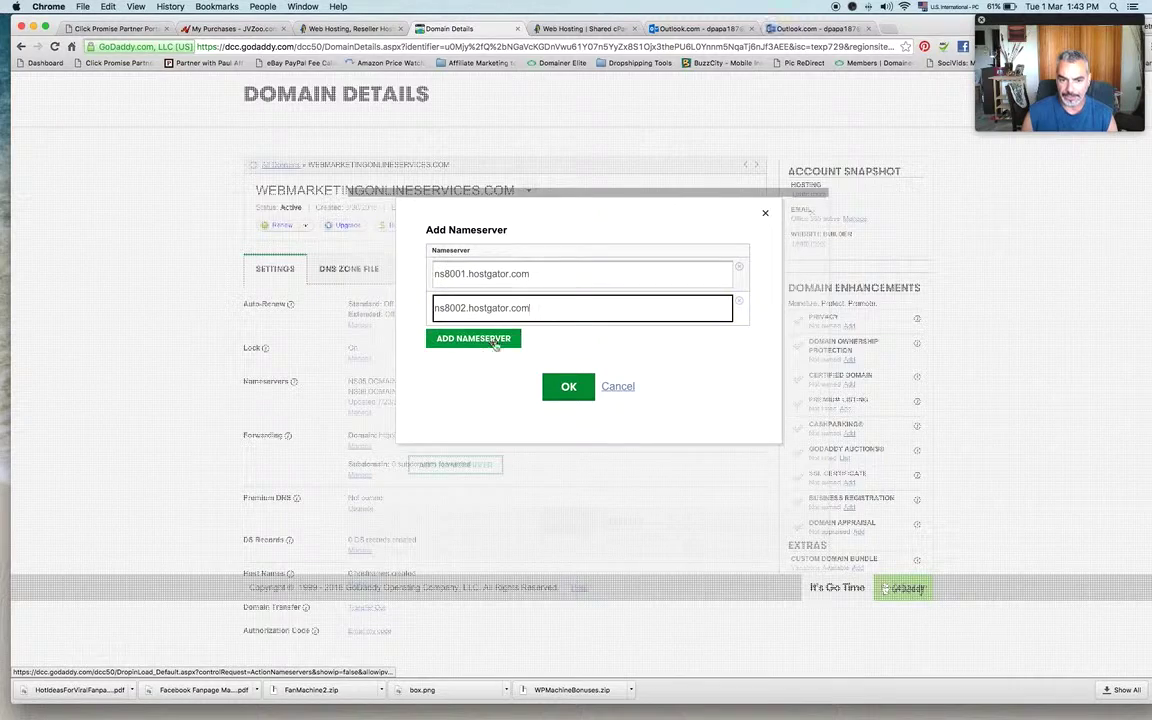
{"action": "left_click", "coordinate": [570, 387]}
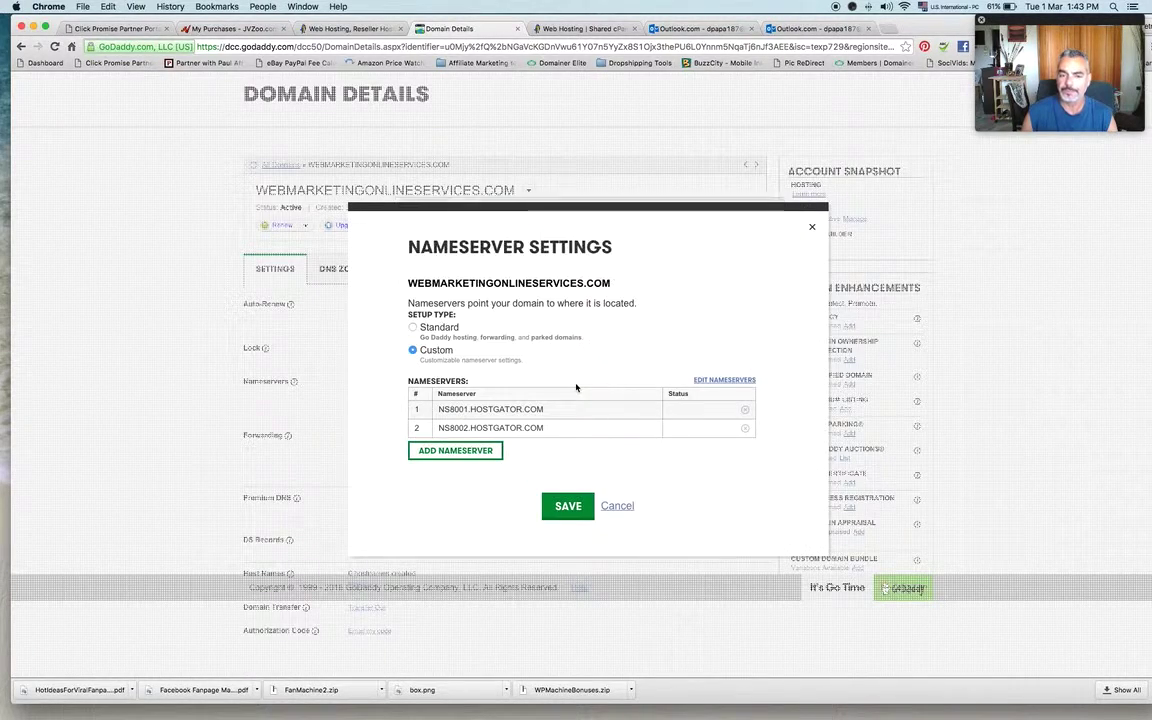
{"action": "left_click", "coordinate": [565, 507]}
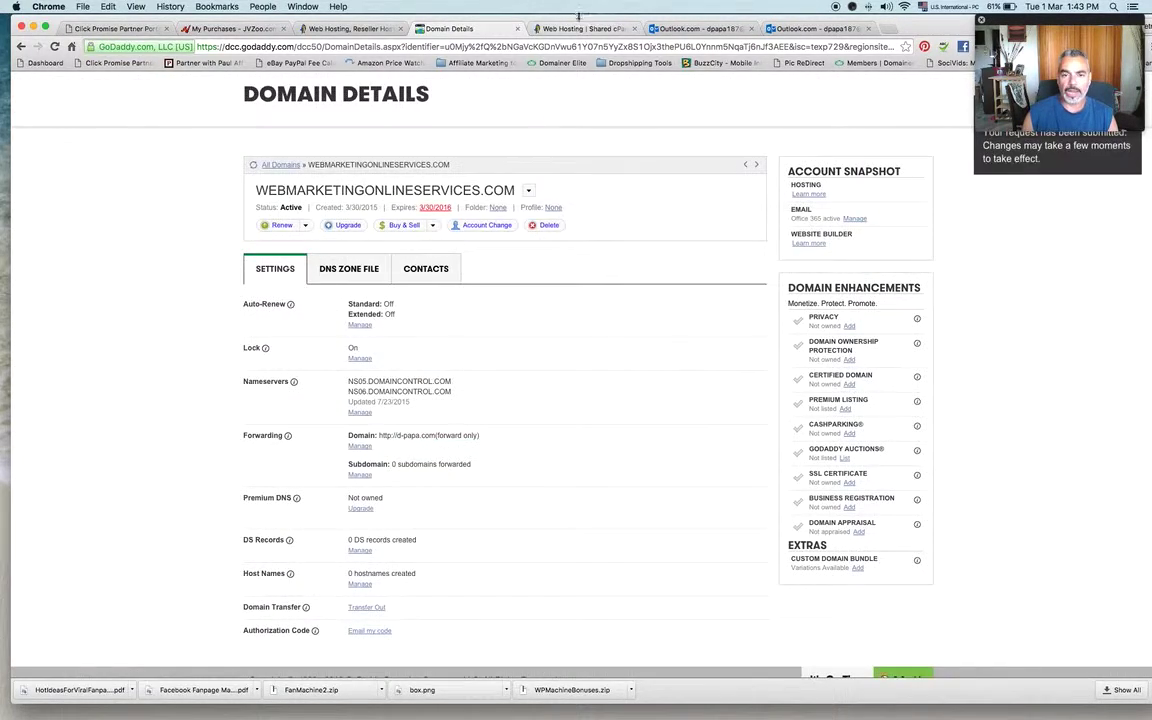
- Start a Hatchling order using an already-owned domain and enter 'webnmarkte' as the domain
{"action": "left_click", "coordinate": [590, 29]}
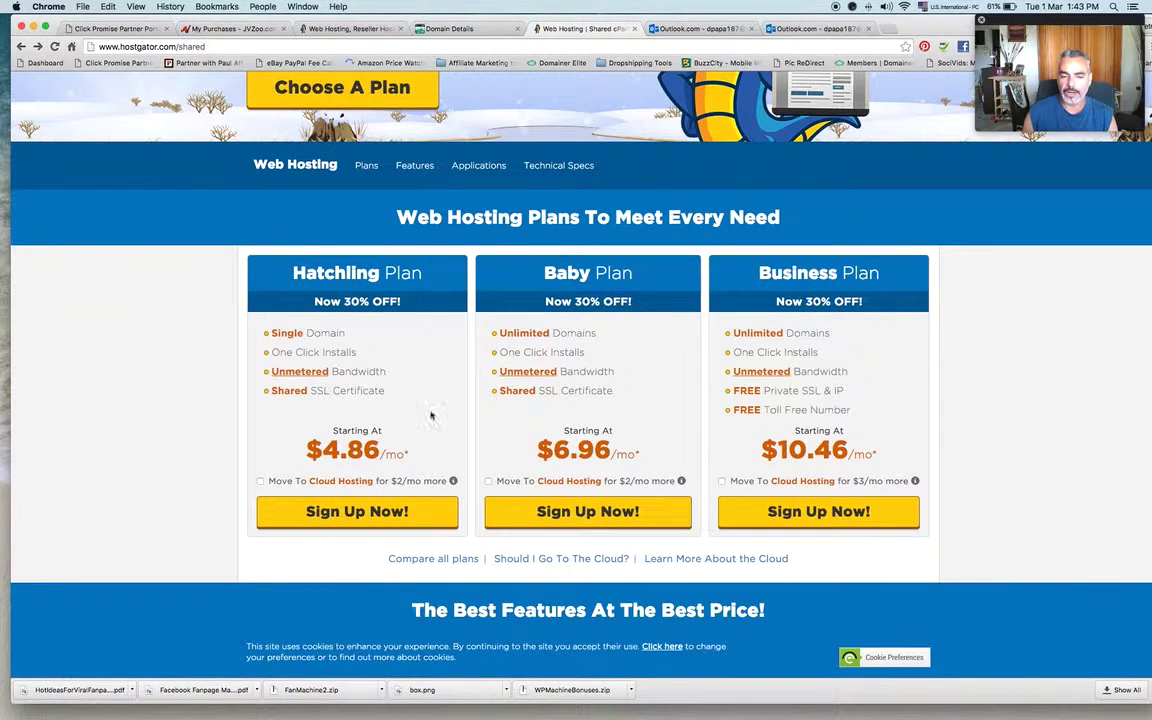
{"action": "left_click", "coordinate": [373, 508]}
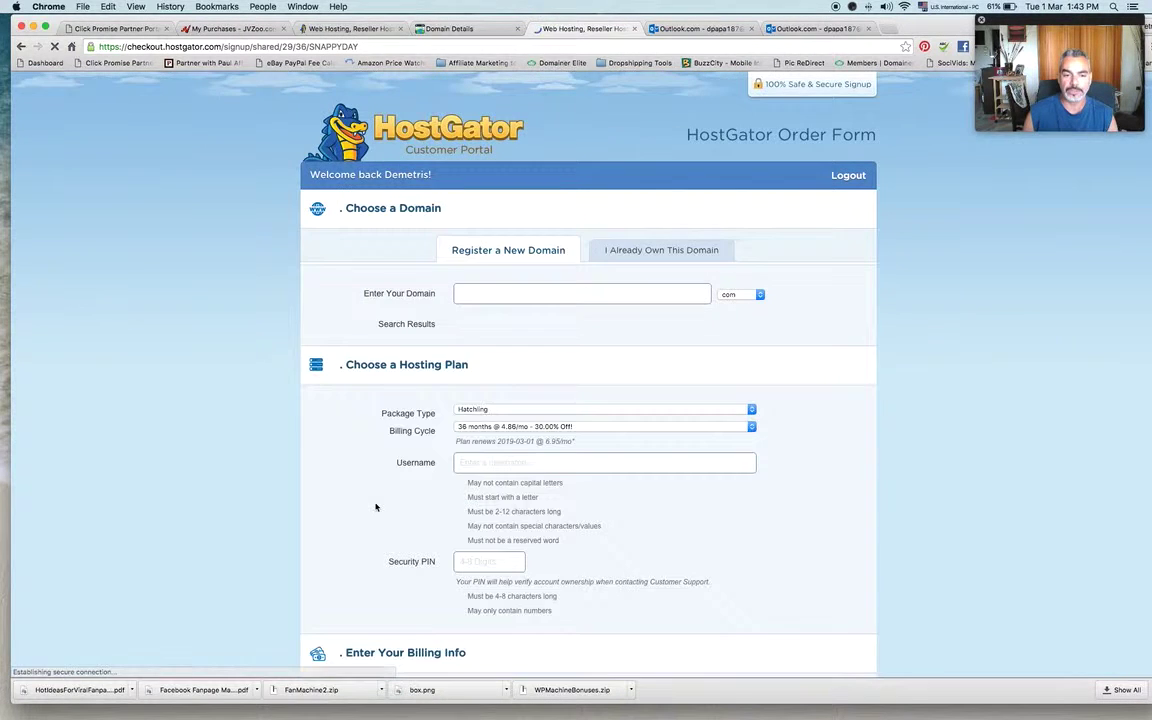
{"action": "left_click", "coordinate": [648, 250]}
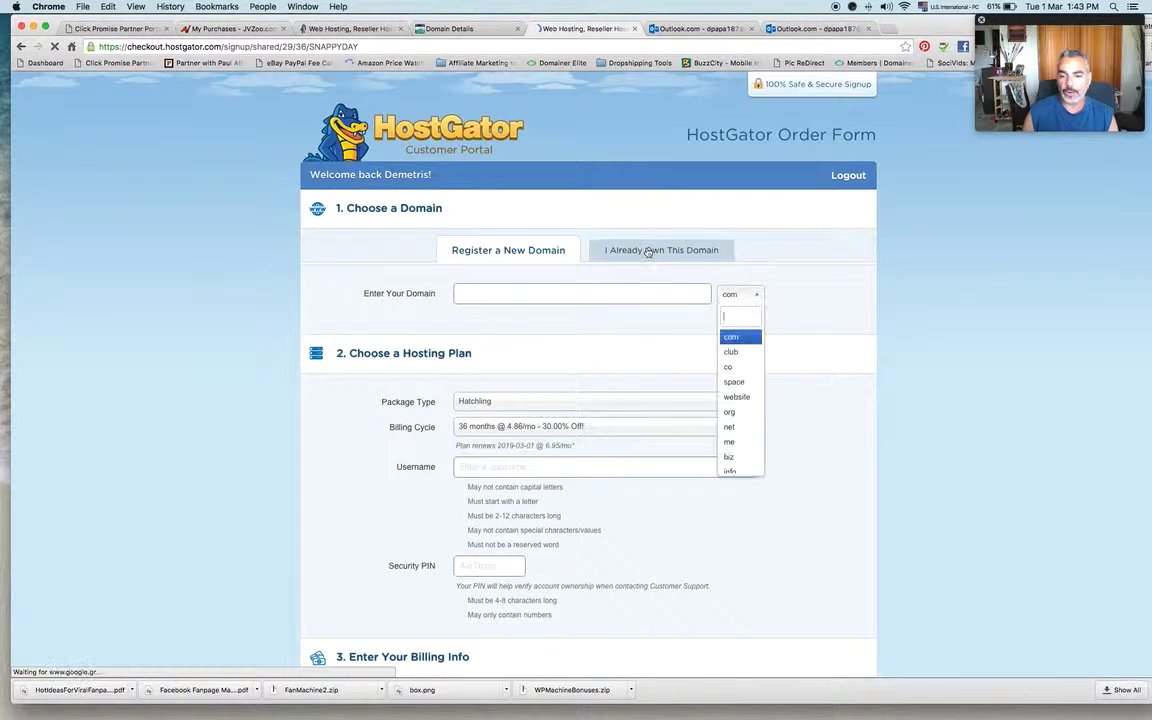
{"action": "left_click", "coordinate": [535, 292]}
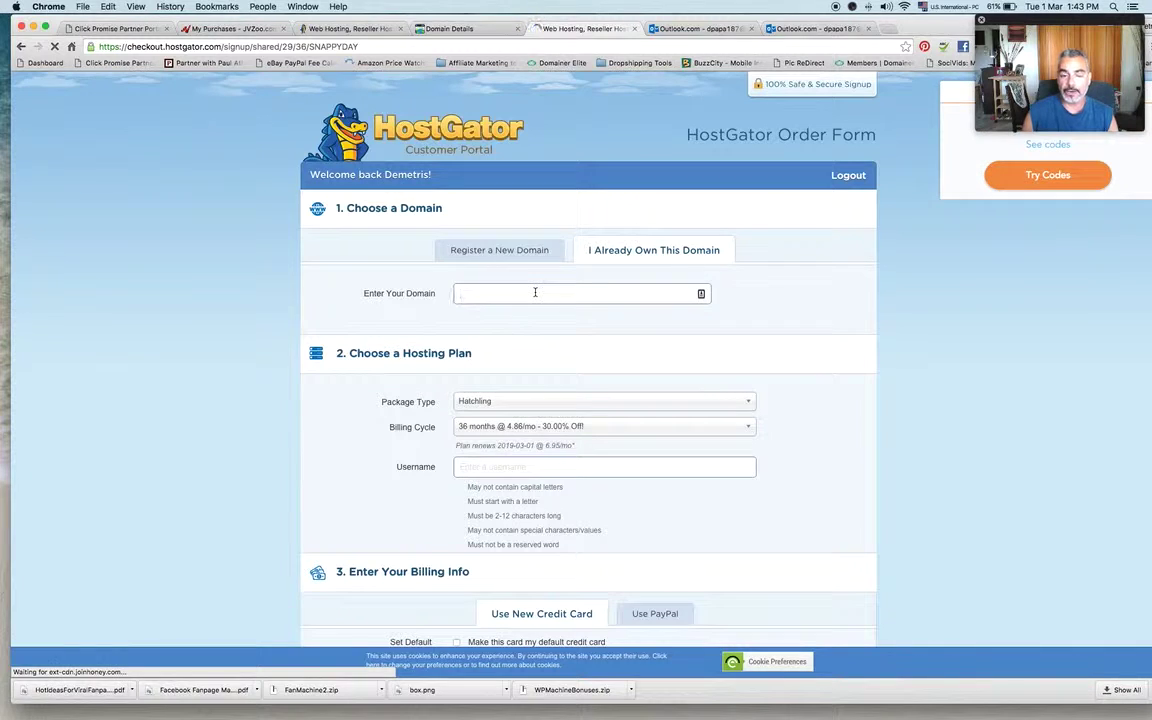
{"action": "type", "text": "webnmarkte"}
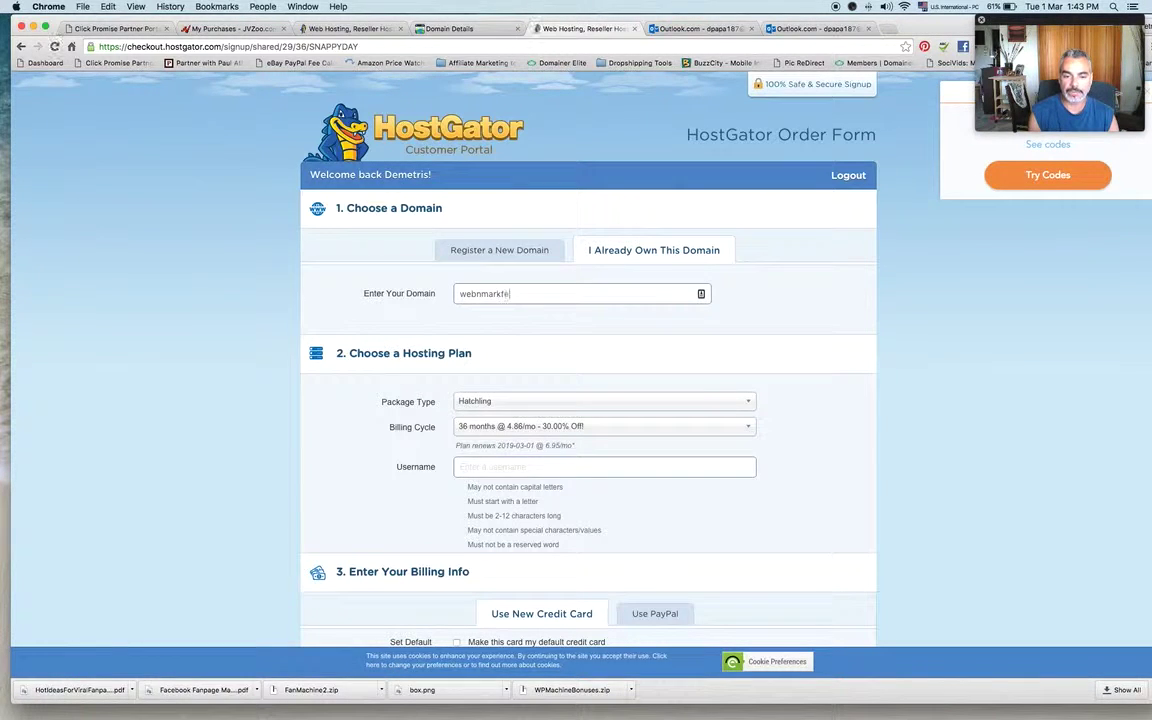
- Glance at the GoDaddy domain details, then return to and scroll the HostGator order form
{"action": "left_click", "coordinate": [422, 29]}
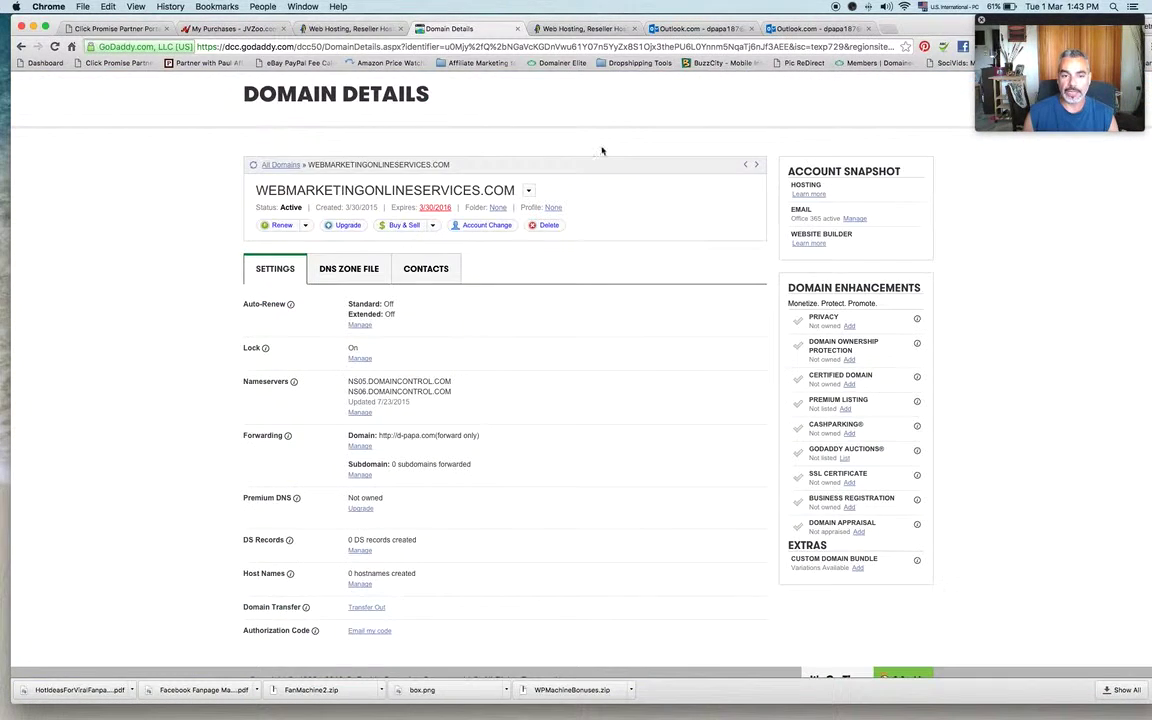
{"action": "left_click", "coordinate": [575, 28]}
{"action": "scroll", "coordinate": [692, 468], "scroll_direction": "down", "scroll_amount": 10}
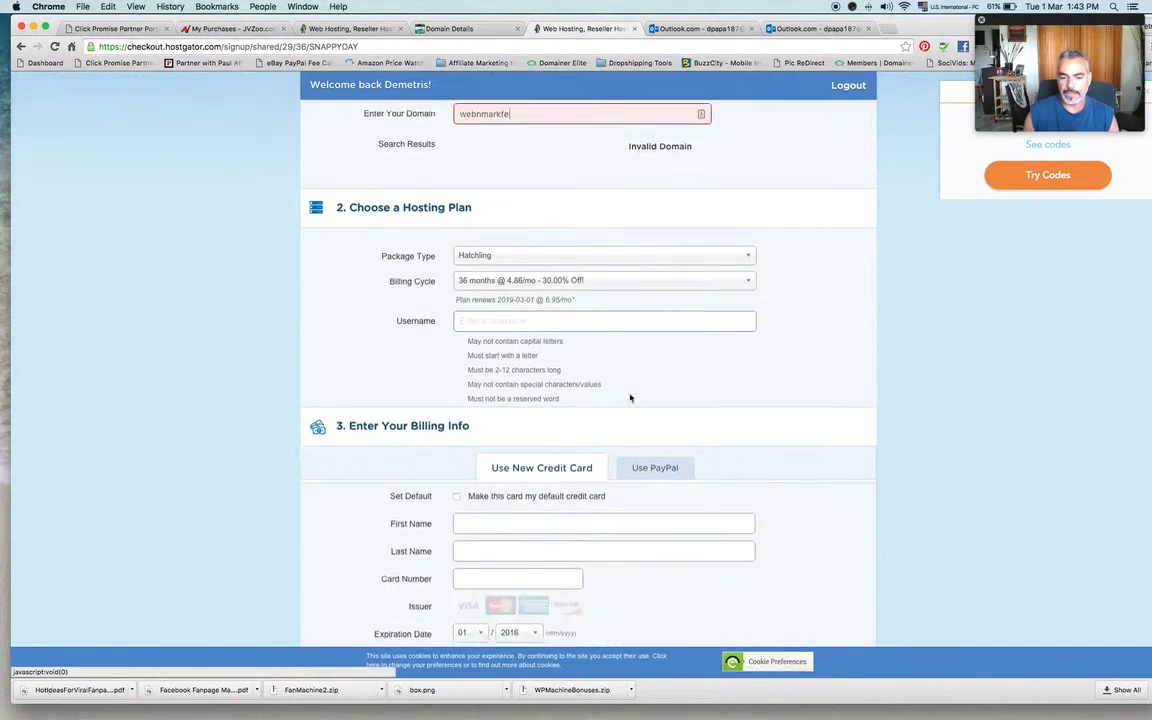
{"action": "scroll", "coordinate": [634, 353], "scroll_direction": "up", "scroll_amount": 10}
{"action": "scroll", "coordinate": [634, 353], "scroll_direction": "down", "scroll_amount": 20}
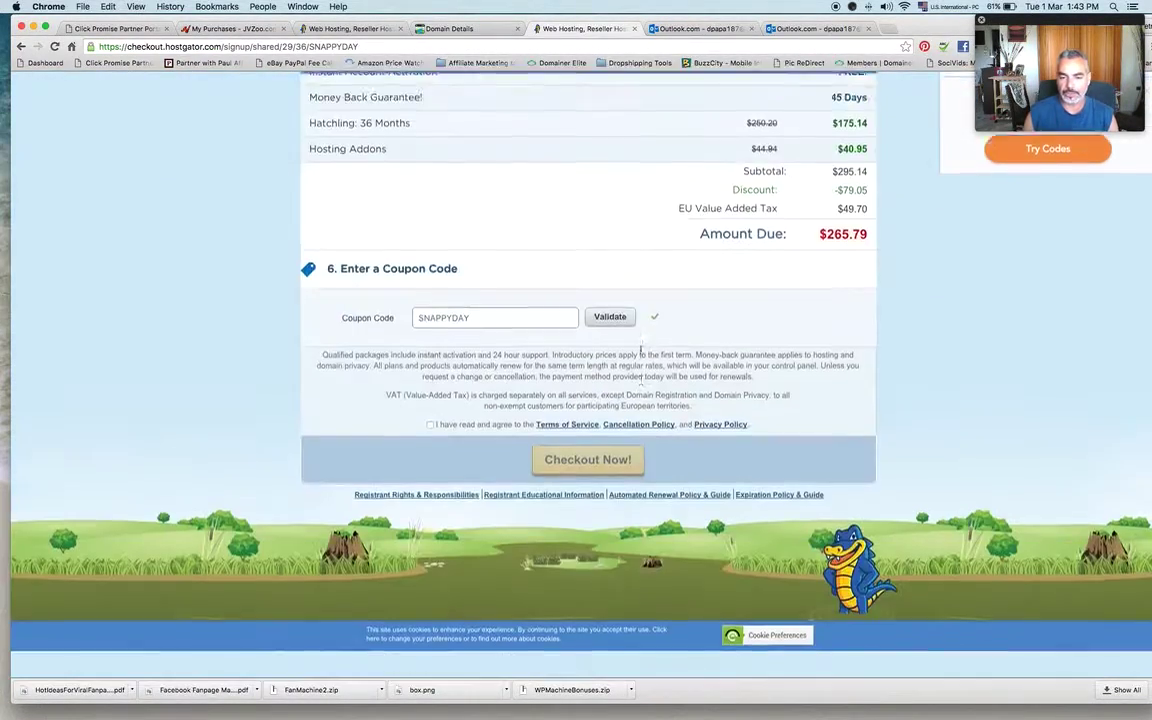
{"action": "scroll", "coordinate": [640, 345], "scroll_direction": "up", "scroll_amount": 15}
- Return to GoDaddy's details page for WEBMARKETINGONLINESERVICES.COM and scroll down to its nameservers
{"action": "scroll", "coordinate": [647, 338], "scroll_direction": "up", "scroll_amount": 5}
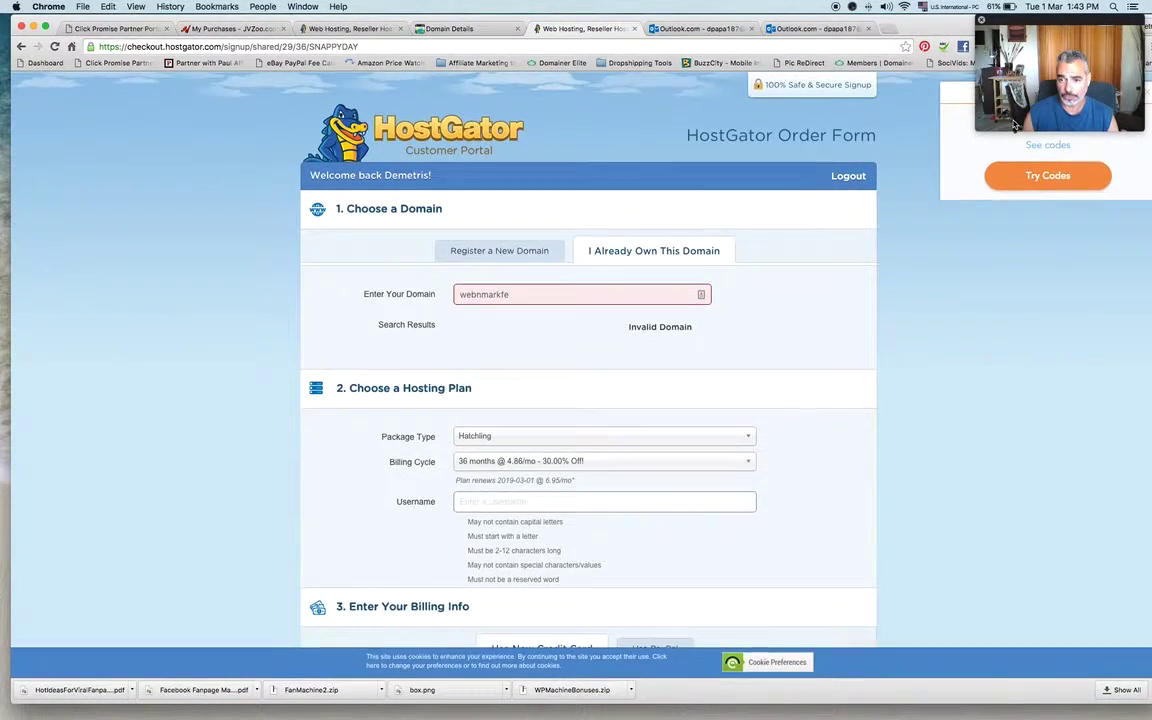
{"action": "left_click", "coordinate": [1046, 7]}
{"action": "left_click", "coordinate": [1052, 285]}
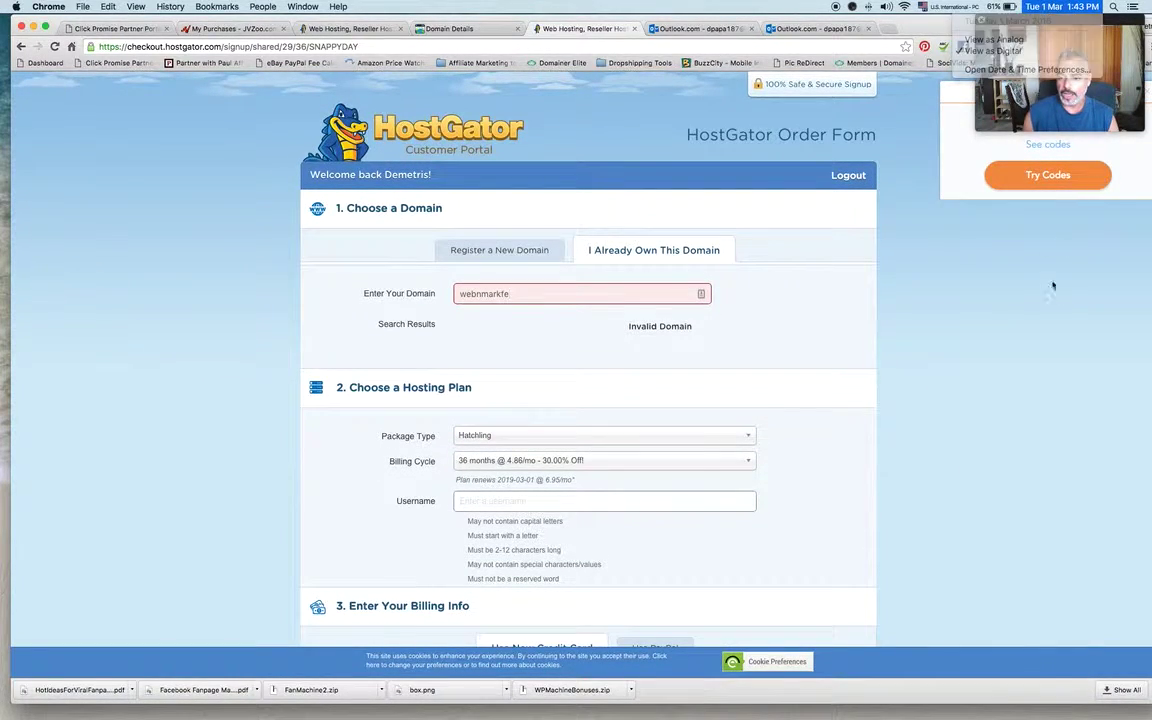
{"action": "left_click", "coordinate": [1065, 29]}
{"action": "left_click_drag", "start_coordinate": [1065, 29], "coordinate": [1077, 206]}
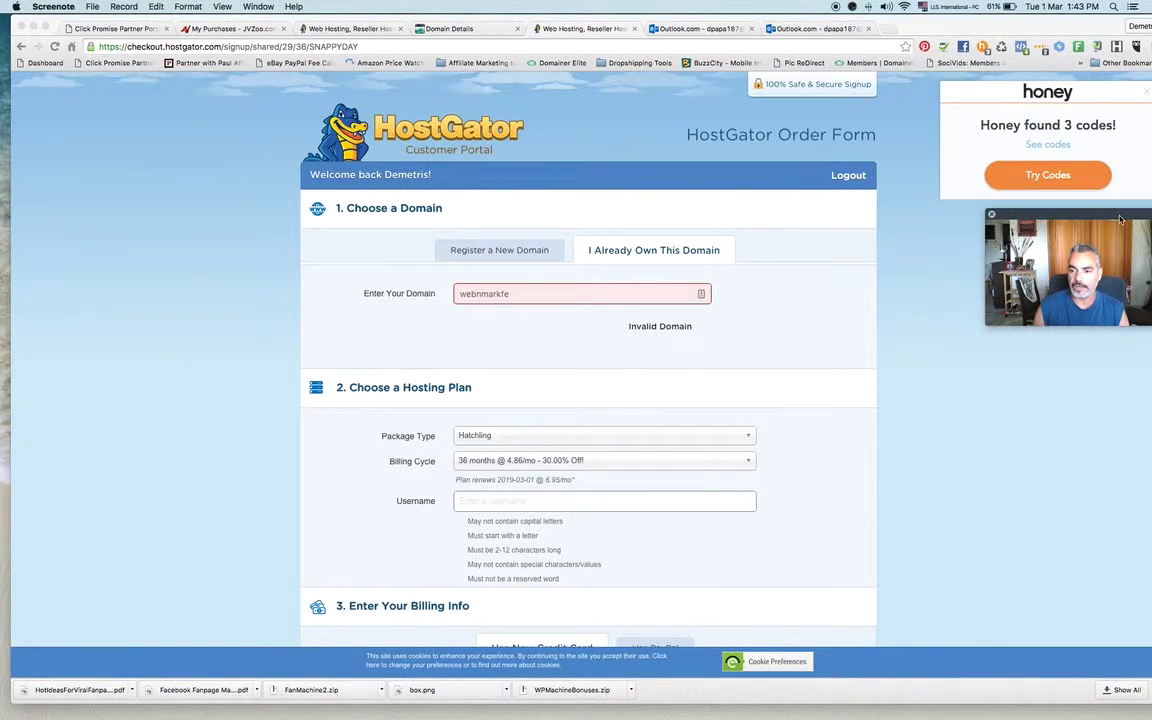
{"action": "left_click_drag", "start_coordinate": [1120, 218], "coordinate": [1117, 27]}
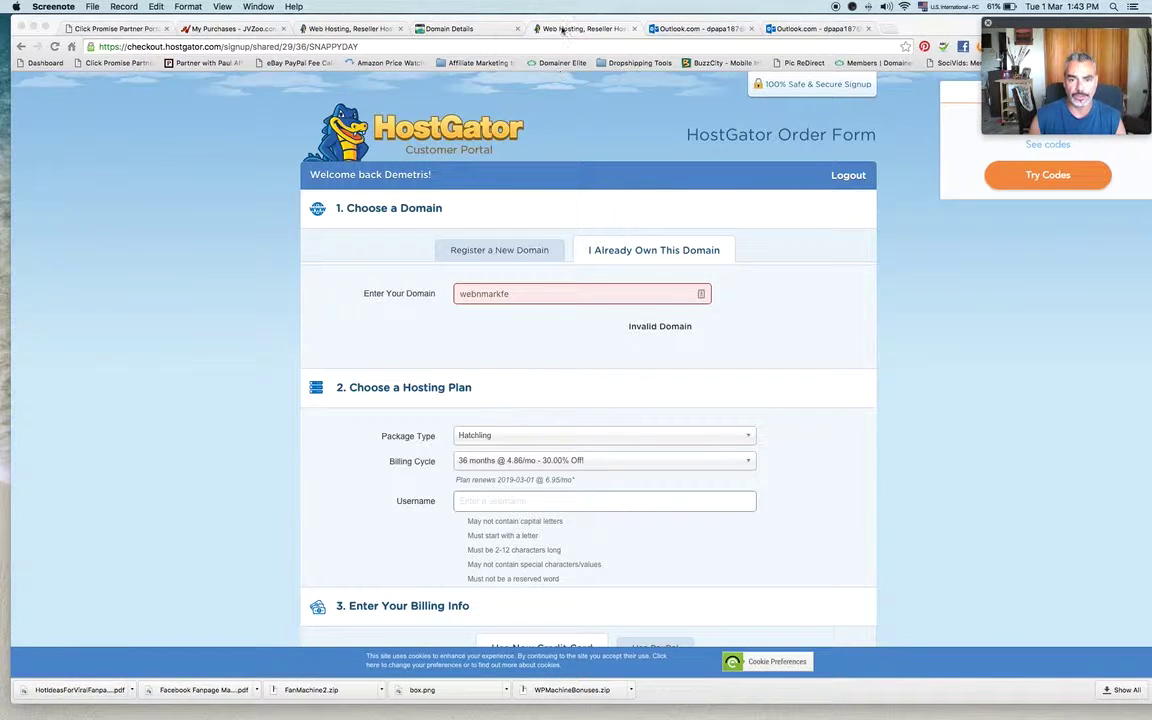
{"action": "left_click", "coordinate": [465, 28]}
{"action": "scroll", "coordinate": [390, 336], "scroll_direction": "down", "scroll_amount": 1}
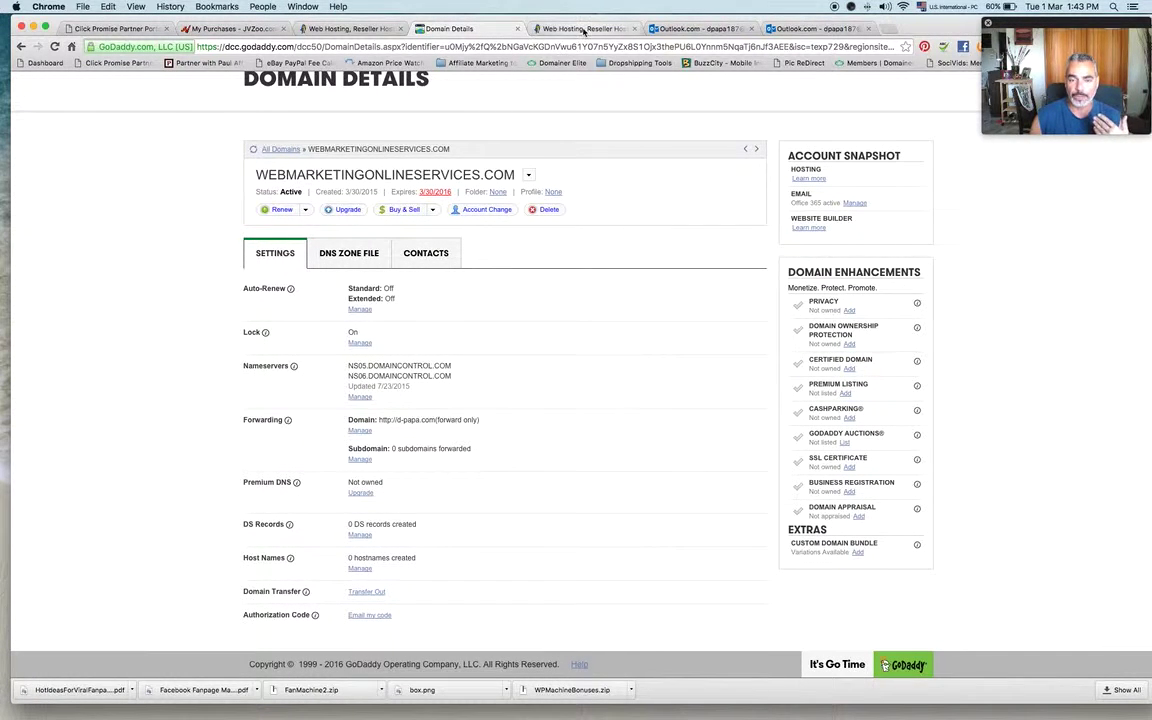
{"action": "left_click", "coordinate": [587, 29]}
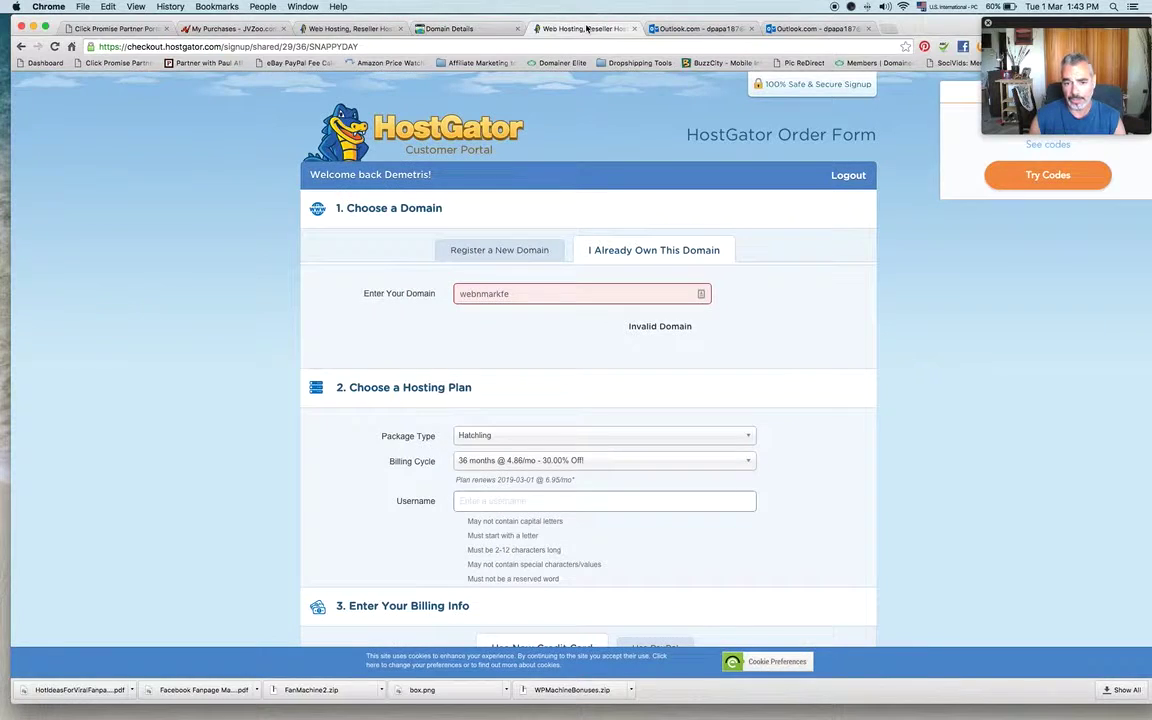
{"action": "left_click", "coordinate": [449, 28]}
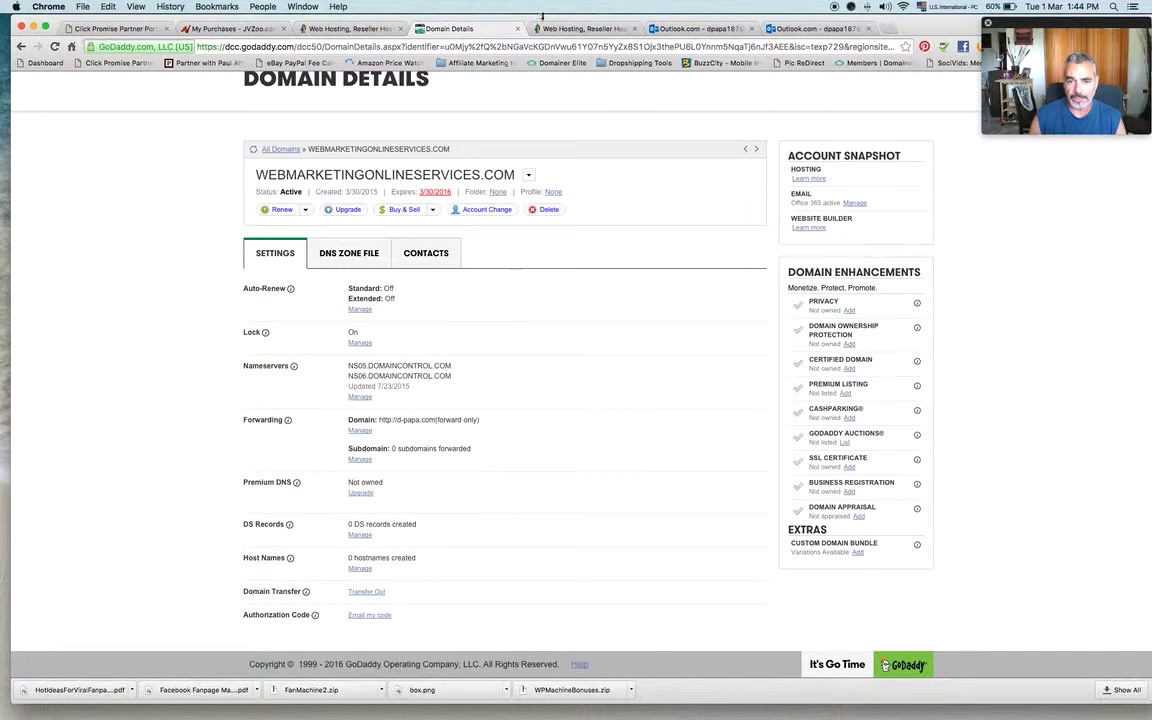
{"action": "left_click", "coordinate": [586, 30]}
{"action": "scroll", "coordinate": [607, 344], "scroll_direction": "down", "scroll_amount": 5}
{"action": "scroll", "coordinate": [607, 344], "scroll_direction": "up", "scroll_amount": 5}
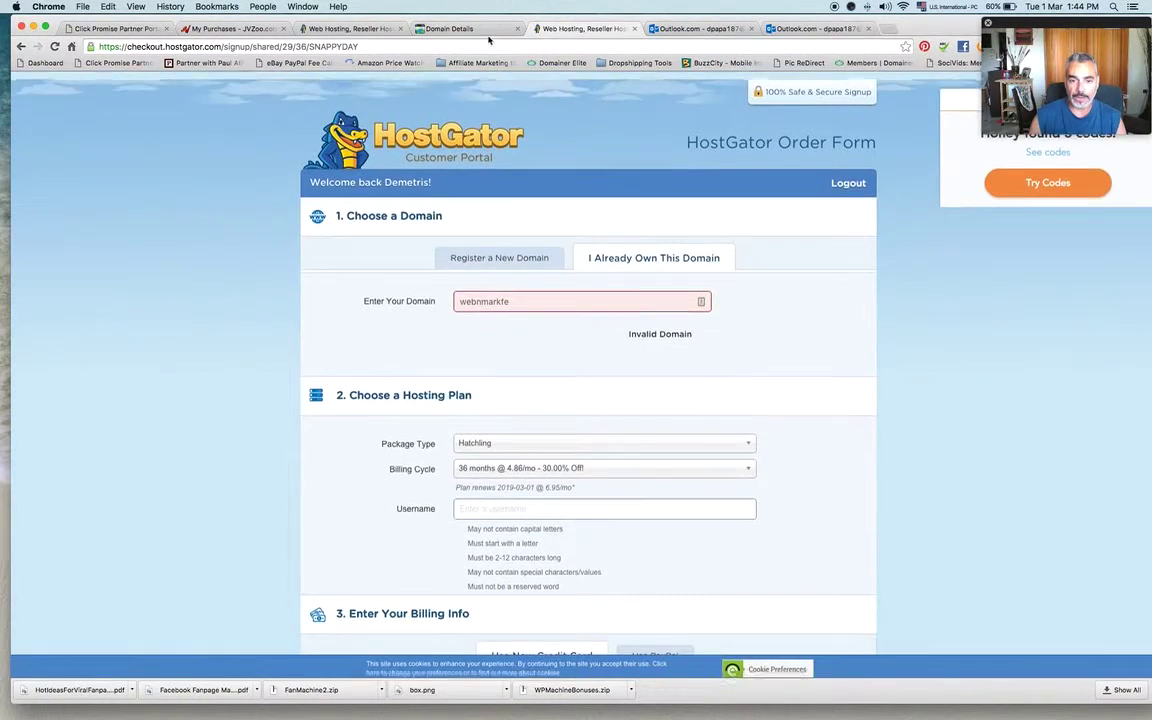
{"action": "left_click", "coordinate": [484, 29]}
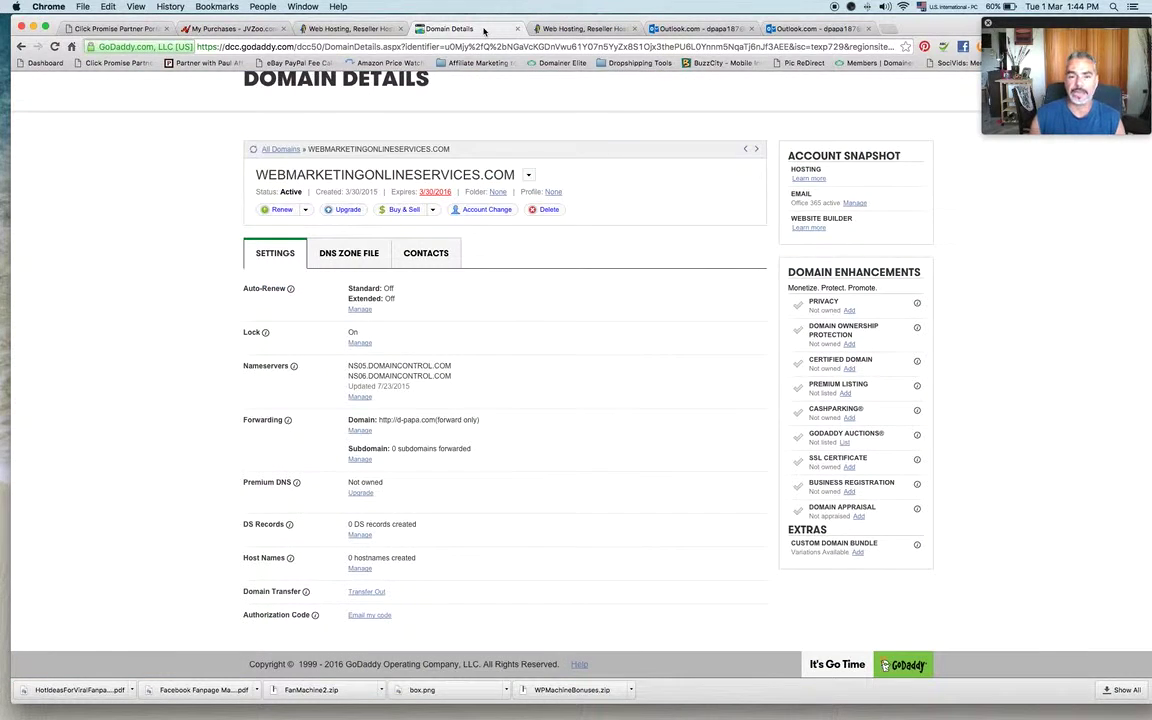